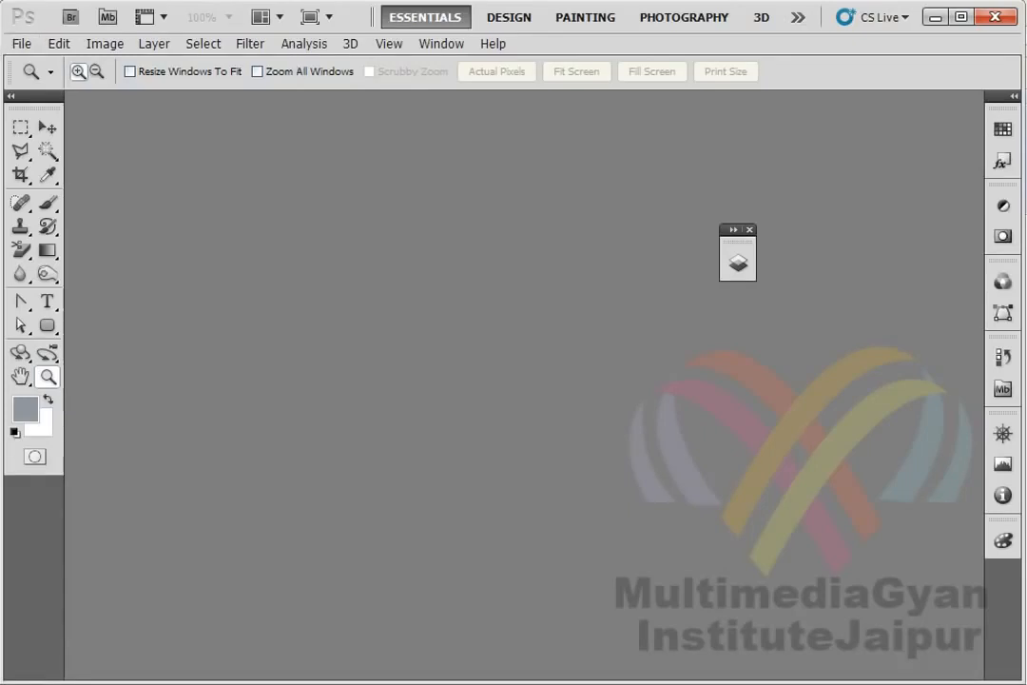
Step: Open Greenland_scenery.jpg from the Sample Pictures folder
click(40, 80)
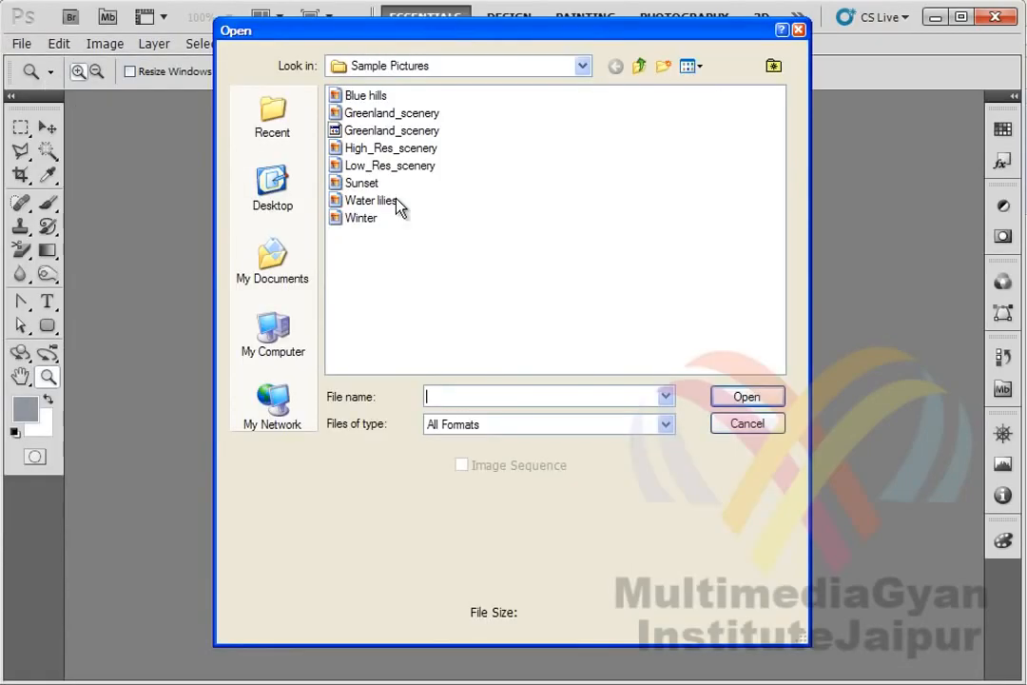
click(404, 114)
click(772, 399)
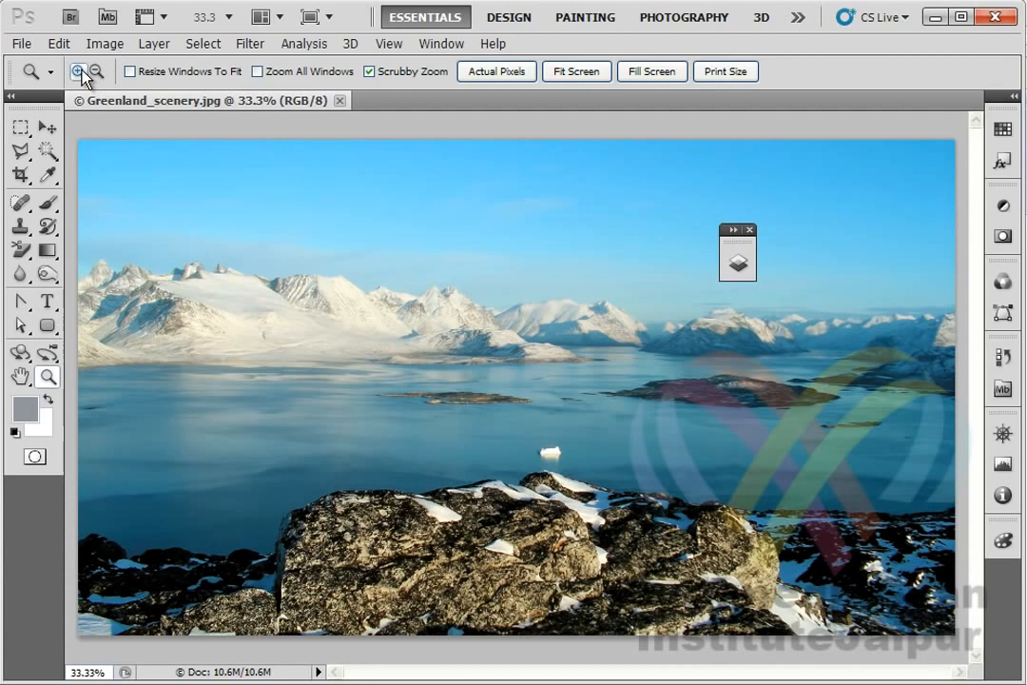
Step: Zoom in on the water in the image to 300% with the Zoom tool
click(488, 458)
click(489, 458)
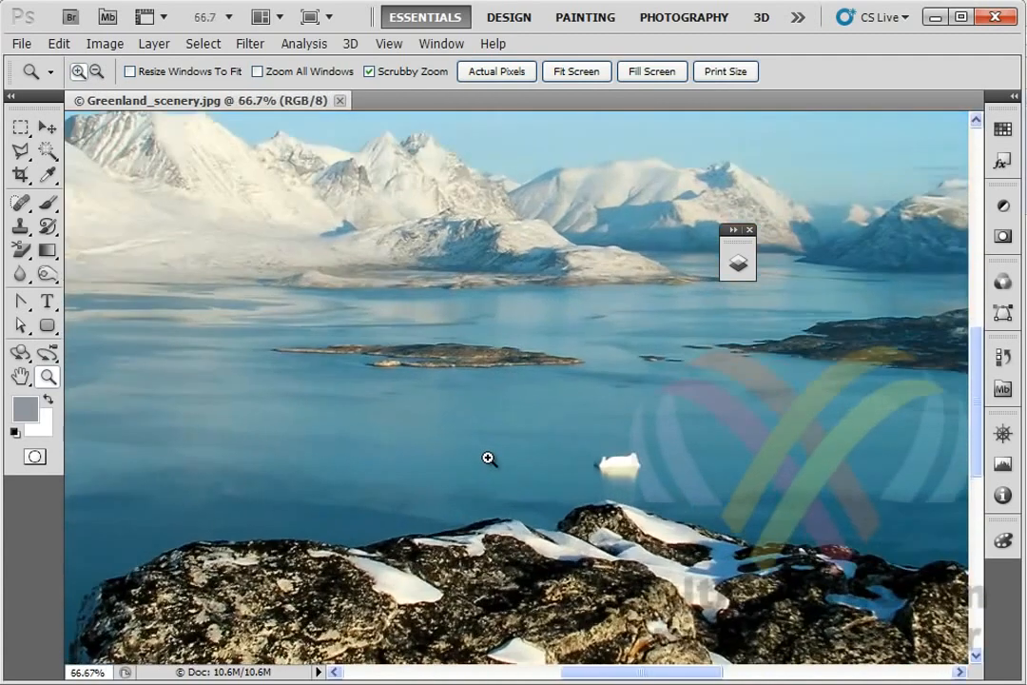
click(489, 458)
click(488, 458)
click(487, 459)
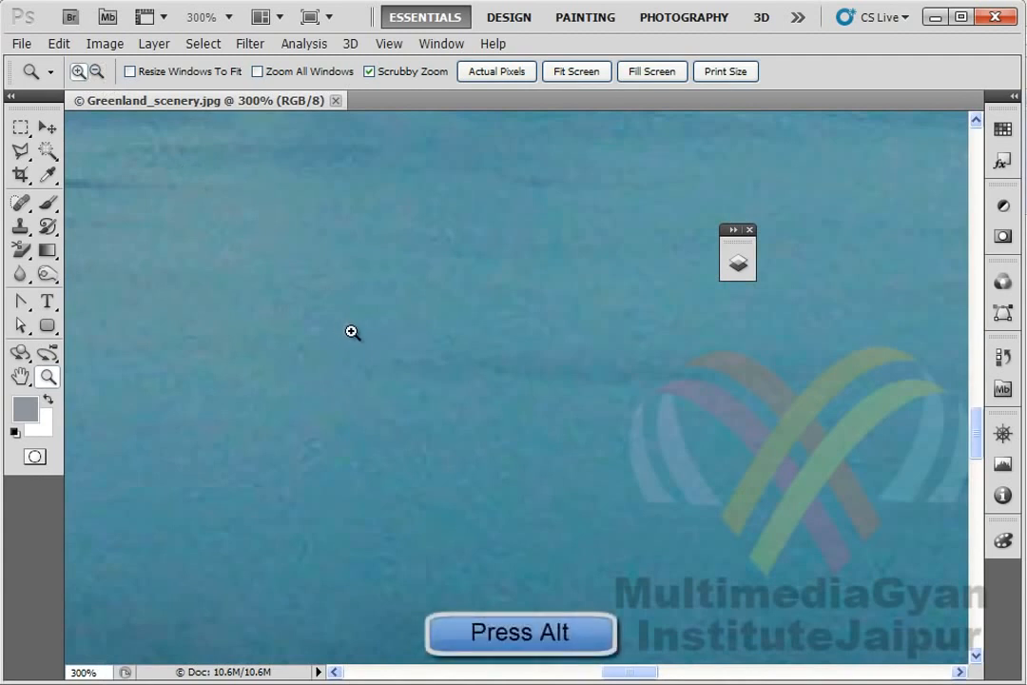
Step: Zoom out to 25% with the Zoom tool and back in to 50%
key(alt)
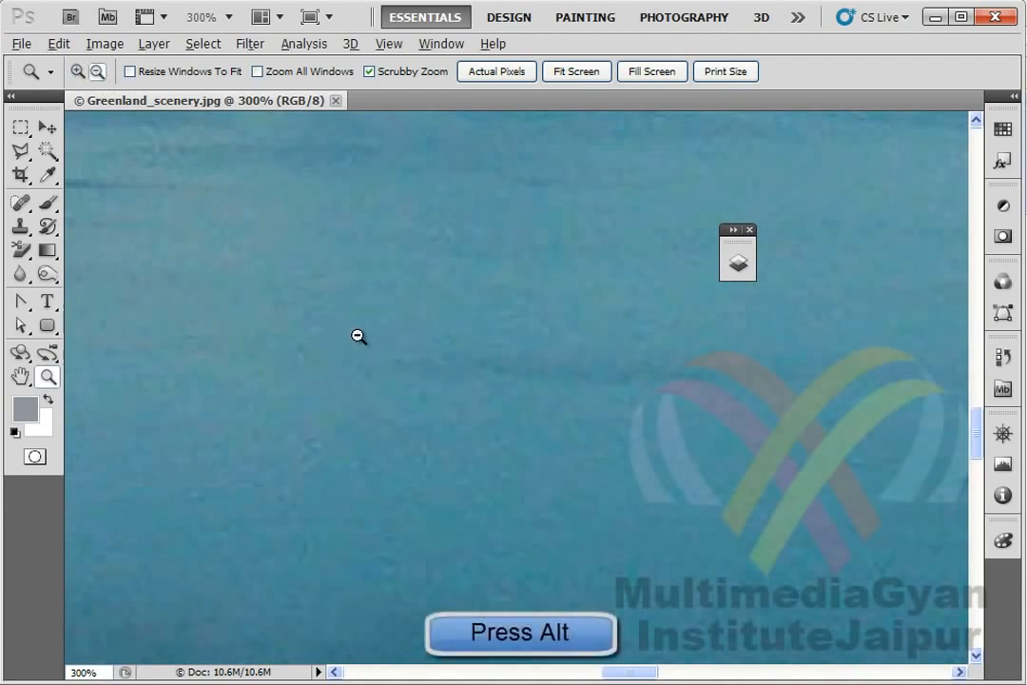
alt+click(569, 358)
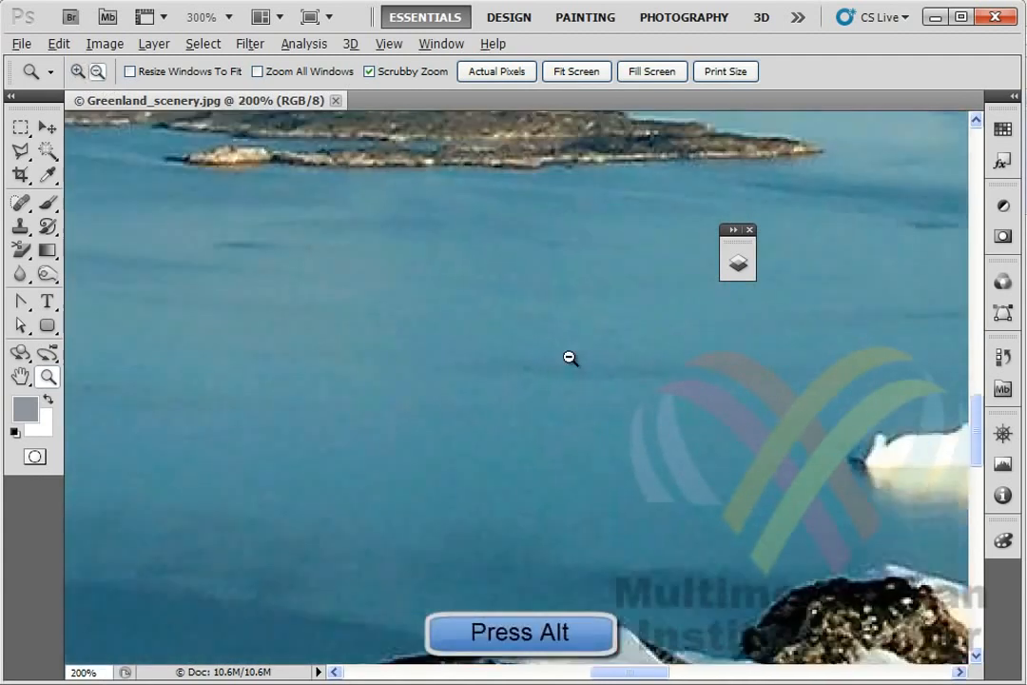
alt+click(570, 358)
alt+click(569, 358)
alt+click(569, 358)
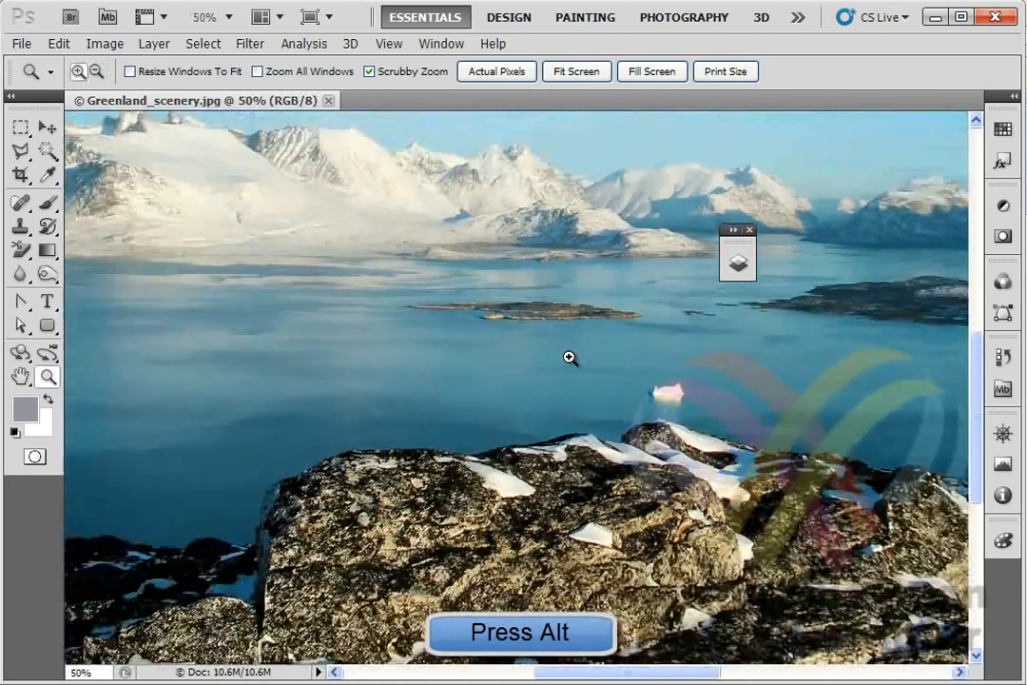
click(568, 357)
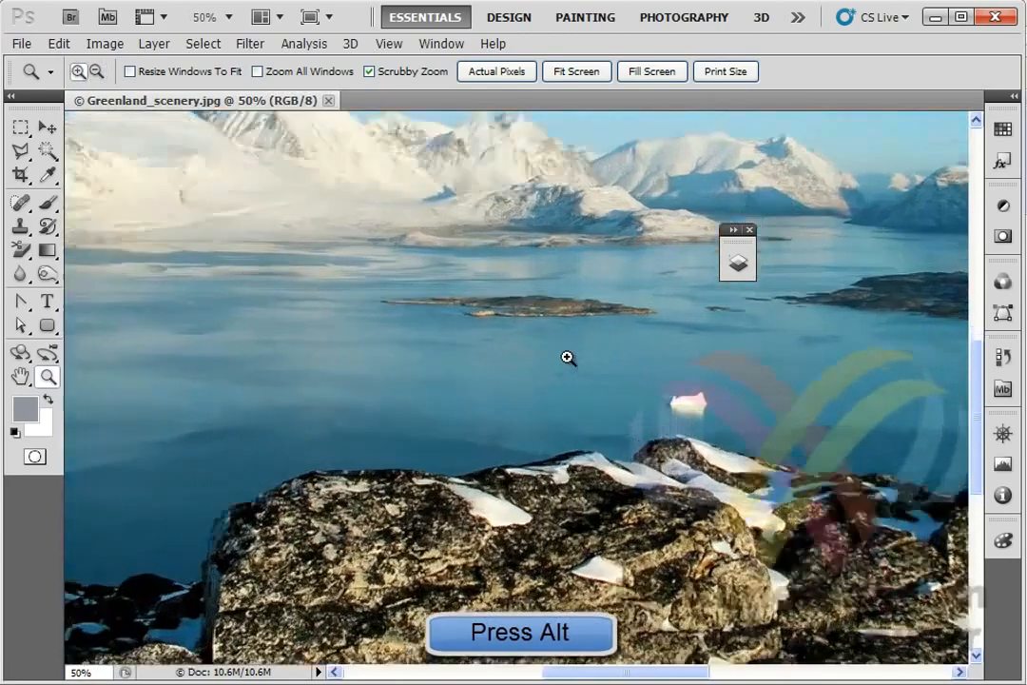
alt+click(567, 358)
alt+click(568, 357)
alt+click(566, 357)
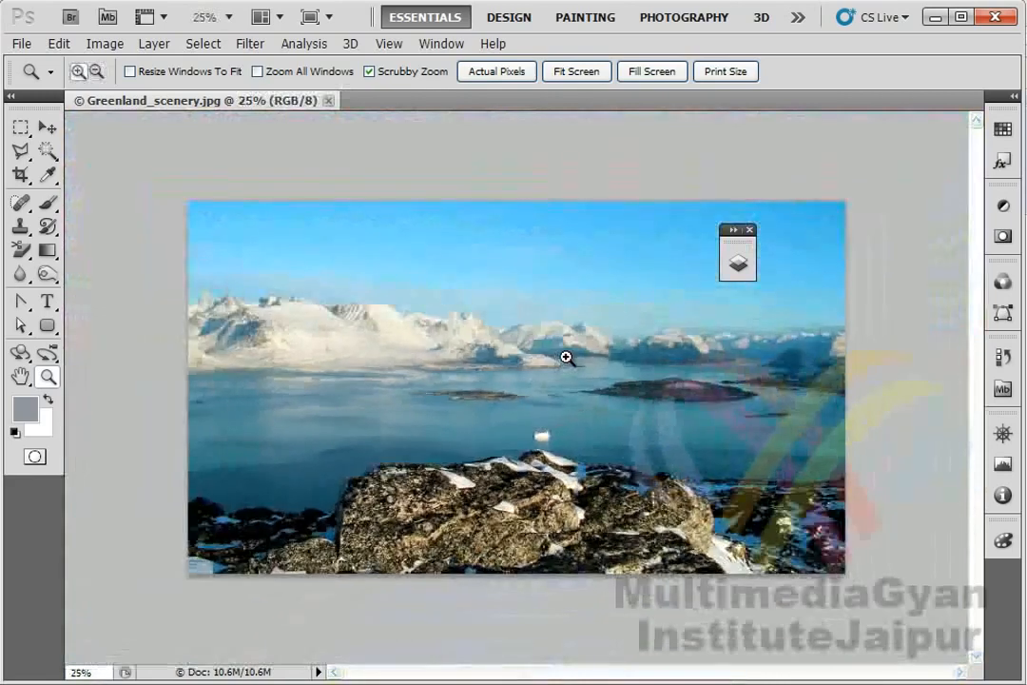
click(559, 356)
click(559, 356)
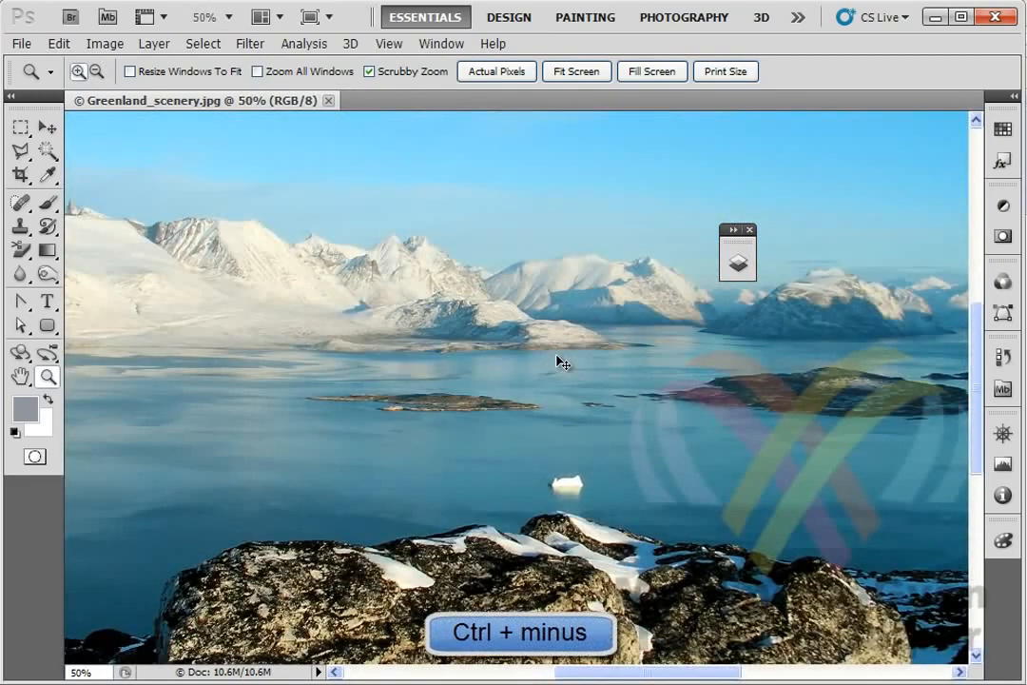
Step: Zoom the whole image out to 12.5%
key(ctrl+minus)
key(ctrl+minus)
key(ctrl+minus)
key(ctrl+minus)
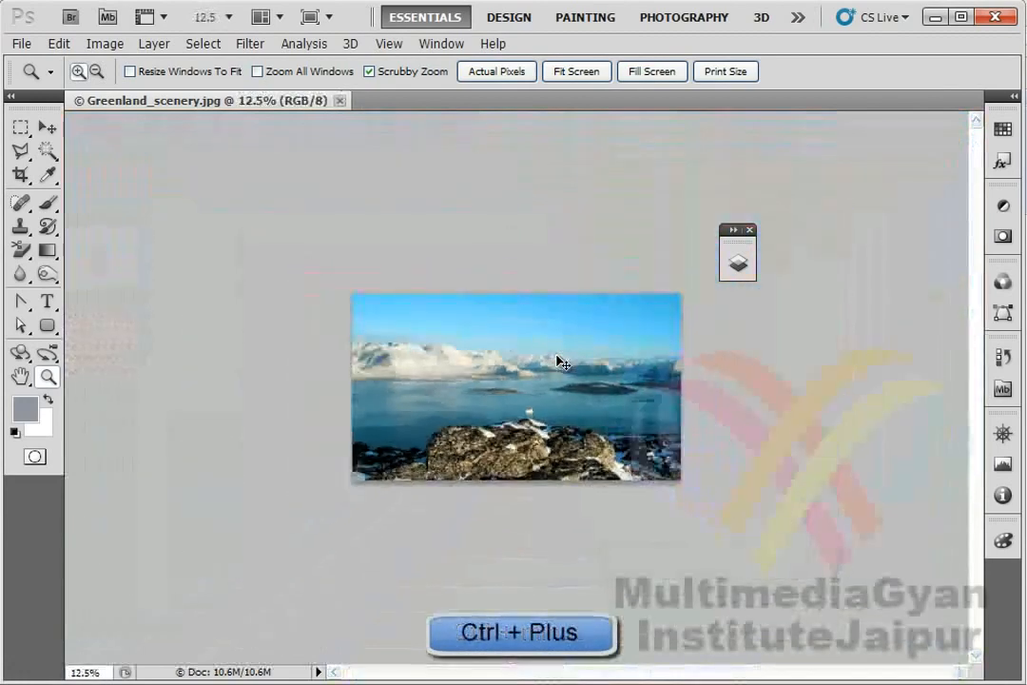
Step: Zoom the image in to 66.67% and display it at actual pixels
key(ctrl+plus)
key(ctrl+plus)
key(ctrl+plus)
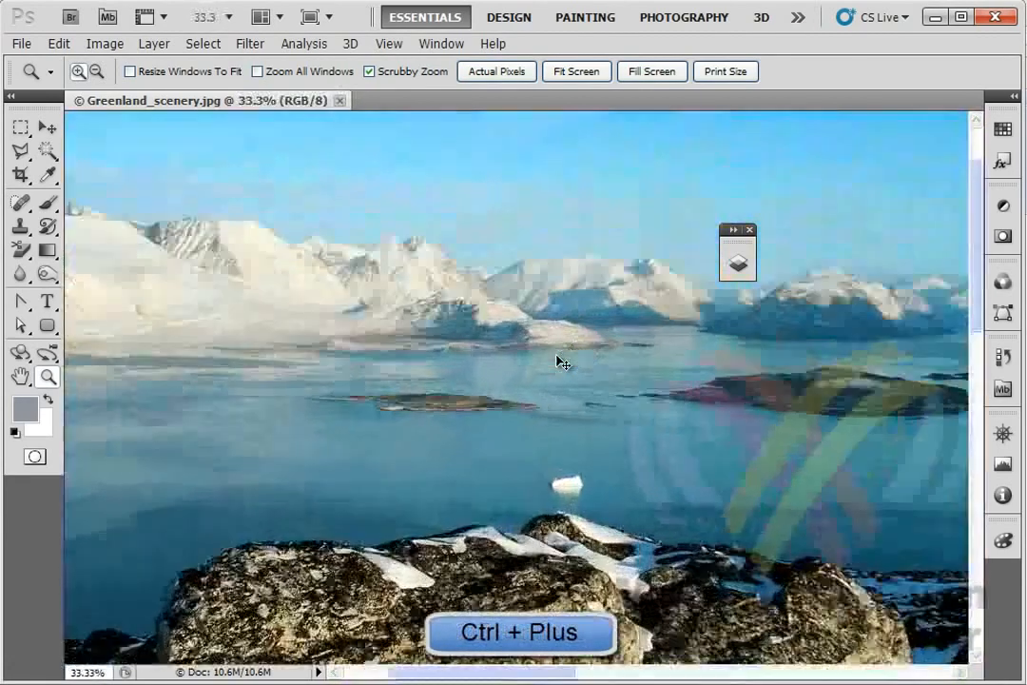
key(ctrl+plus)
key(ctrl+plus)
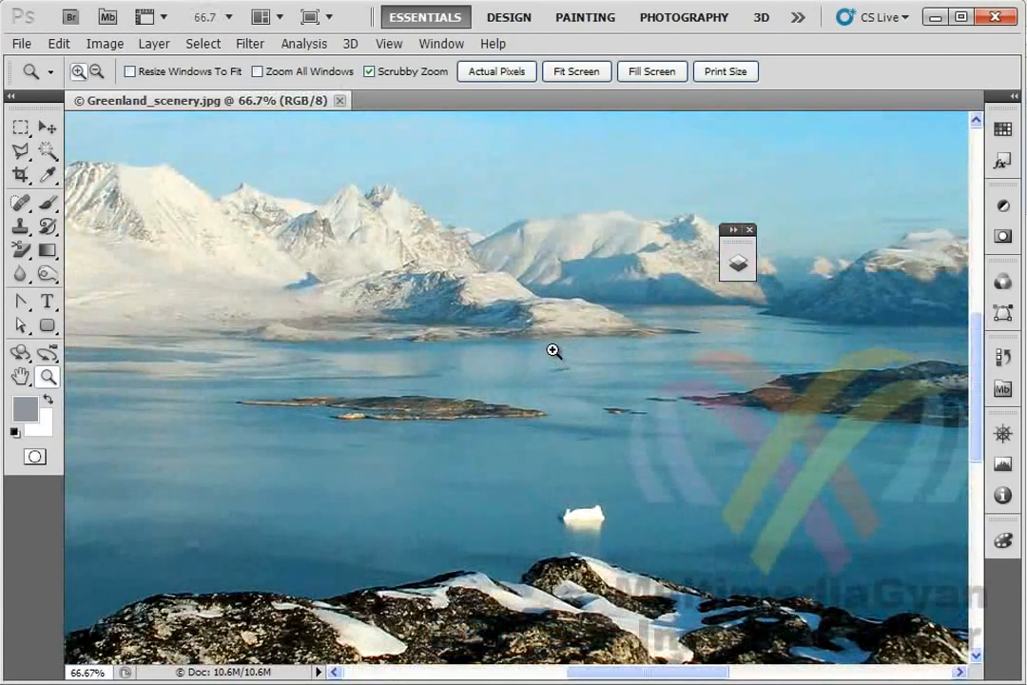
click(388, 44)
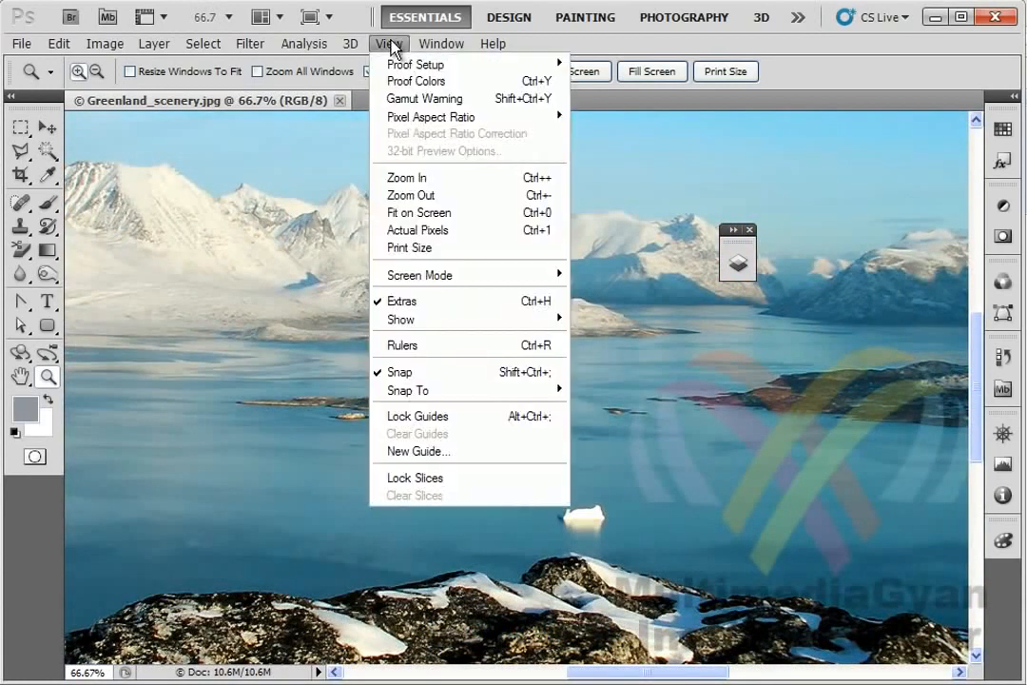
click(499, 233)
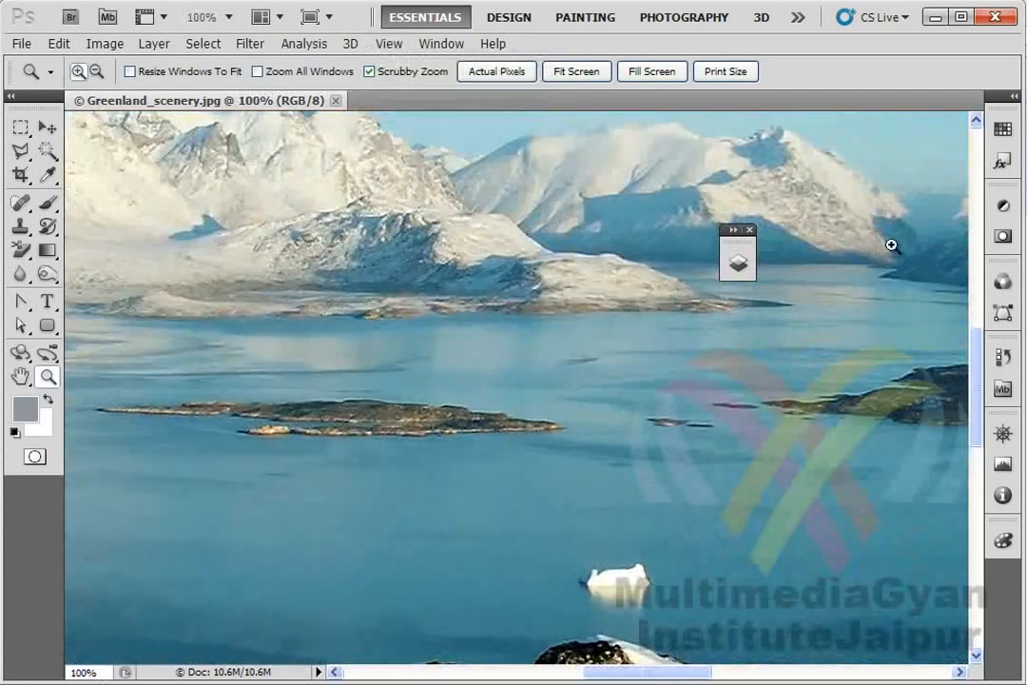
Step: Show the Navigator and use it to view the foreground rock and the dark island near the far mountains
click(449, 48)
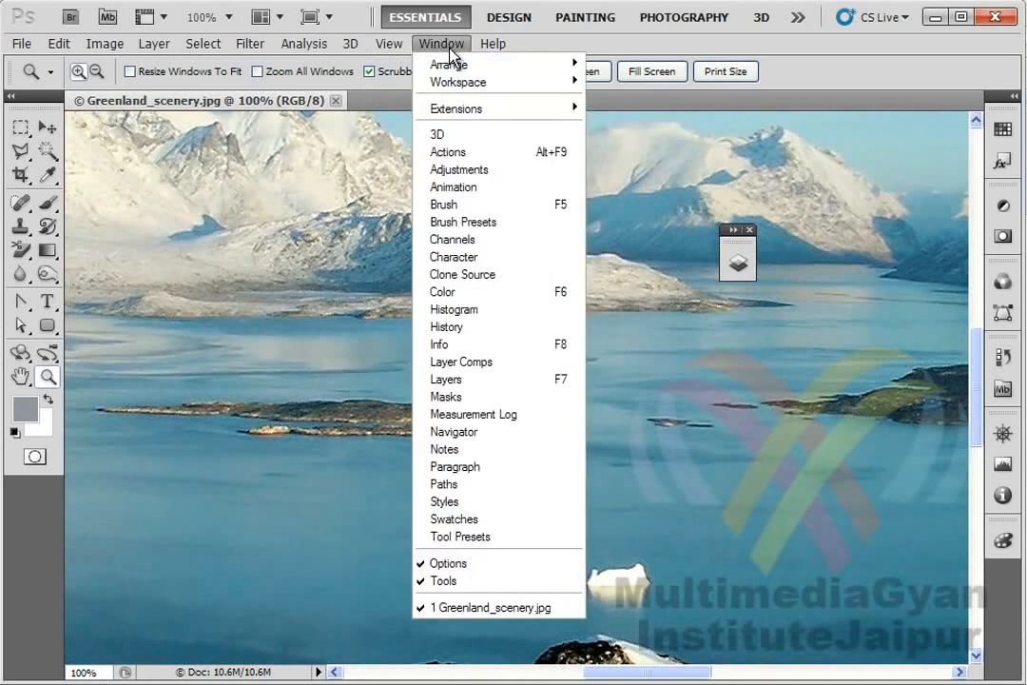
click(461, 437)
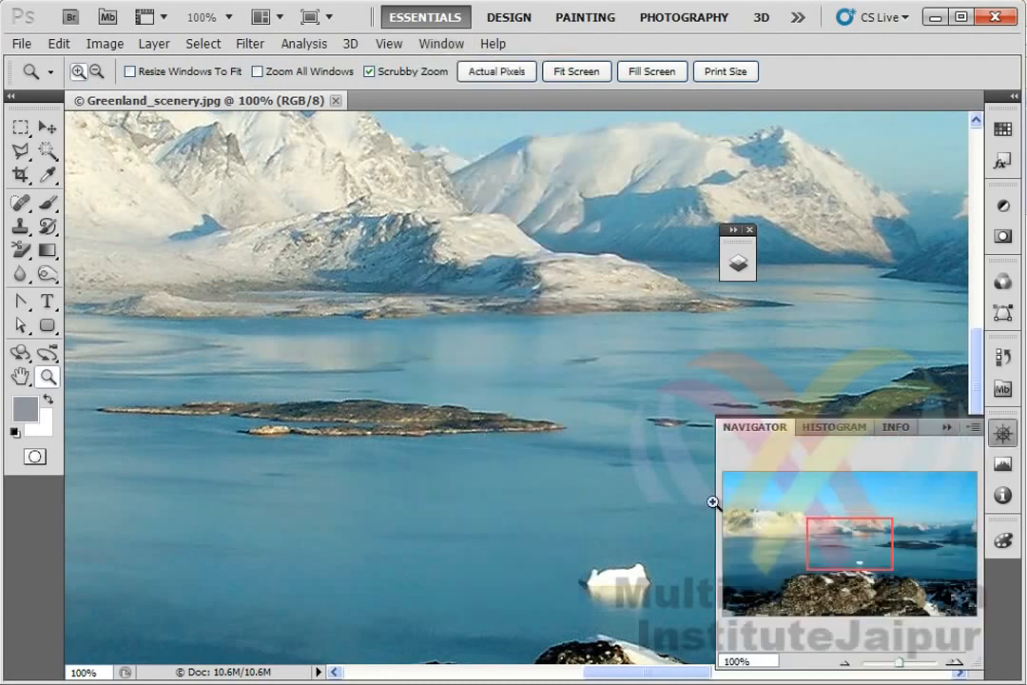
drag(866, 544, 851, 585)
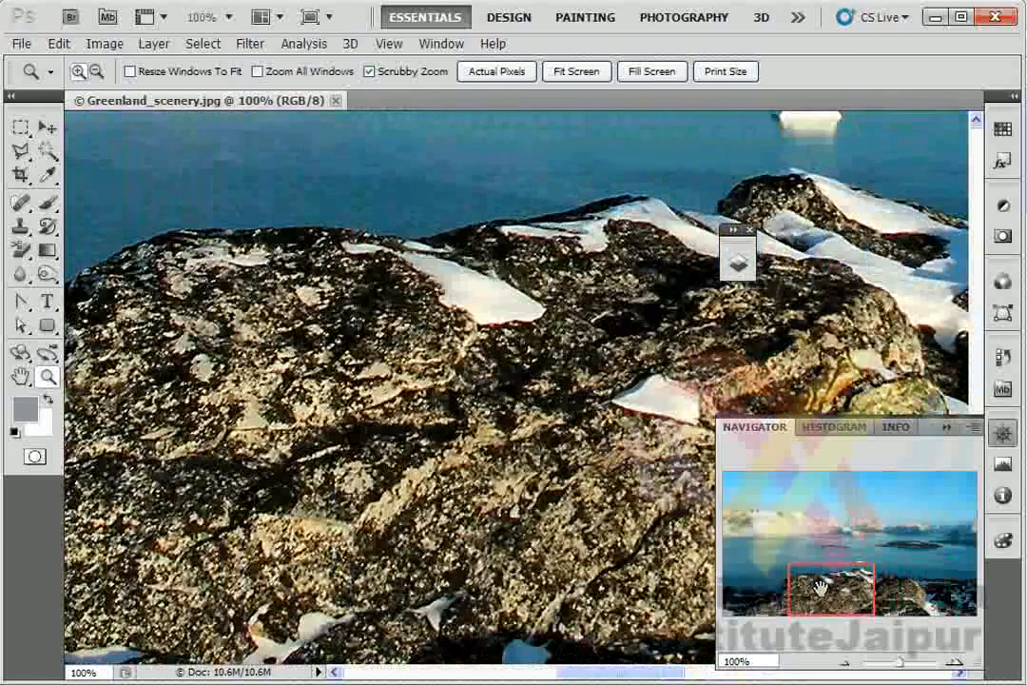
drag(817, 588, 910, 538)
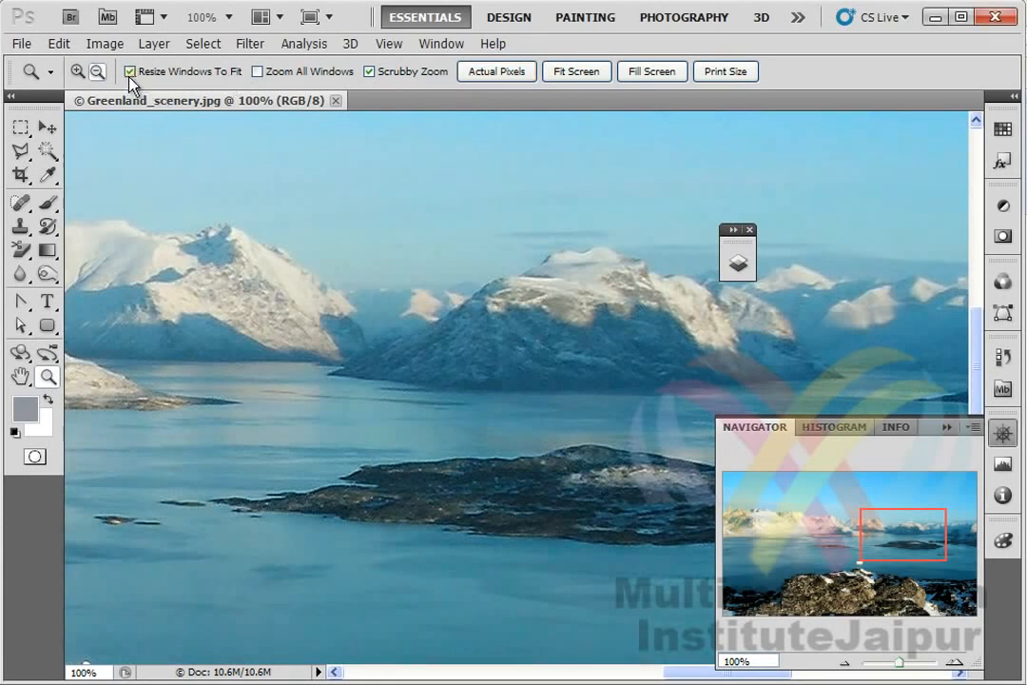
Step: Float Greenland_scenery.jpg in its own window and make the window narrower
drag(255, 99, 255, 186)
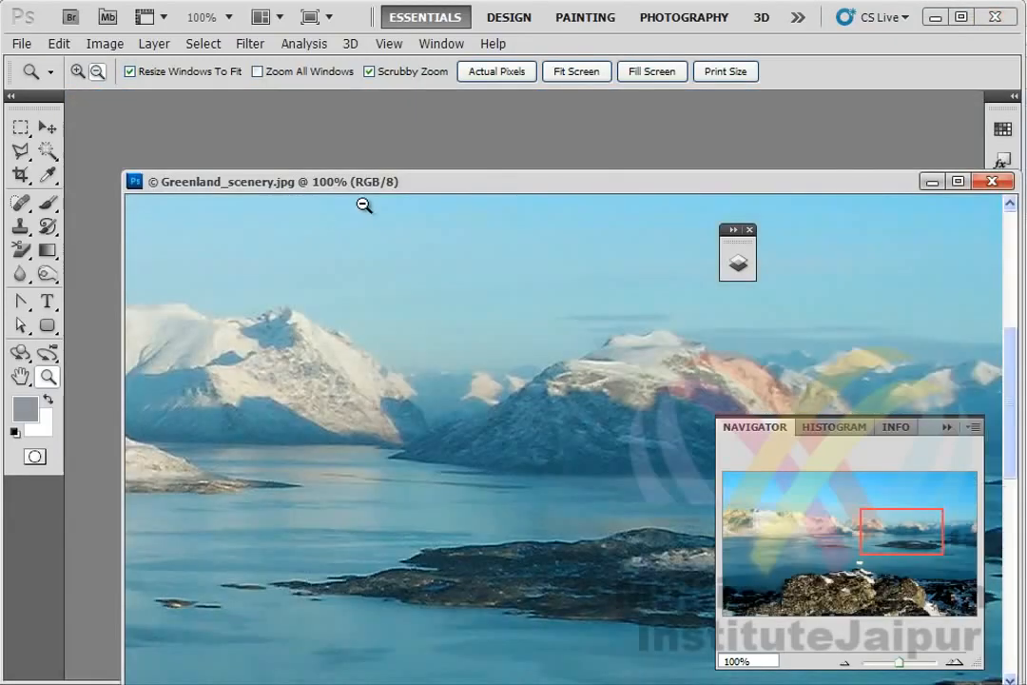
drag(373, 190, 274, 151)
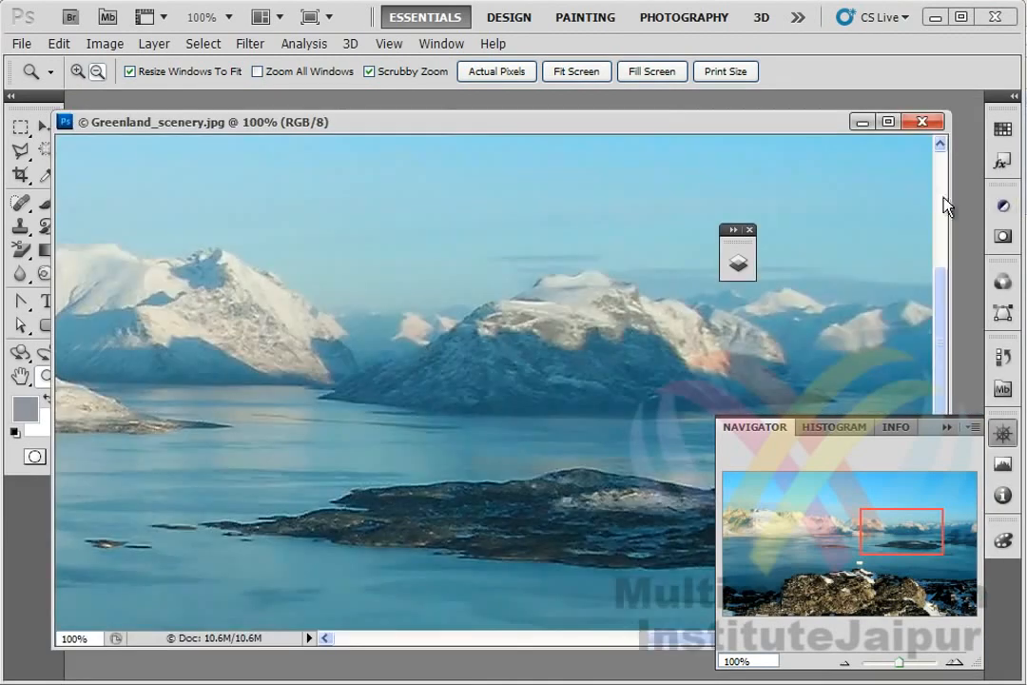
drag(949, 198, 488, 192)
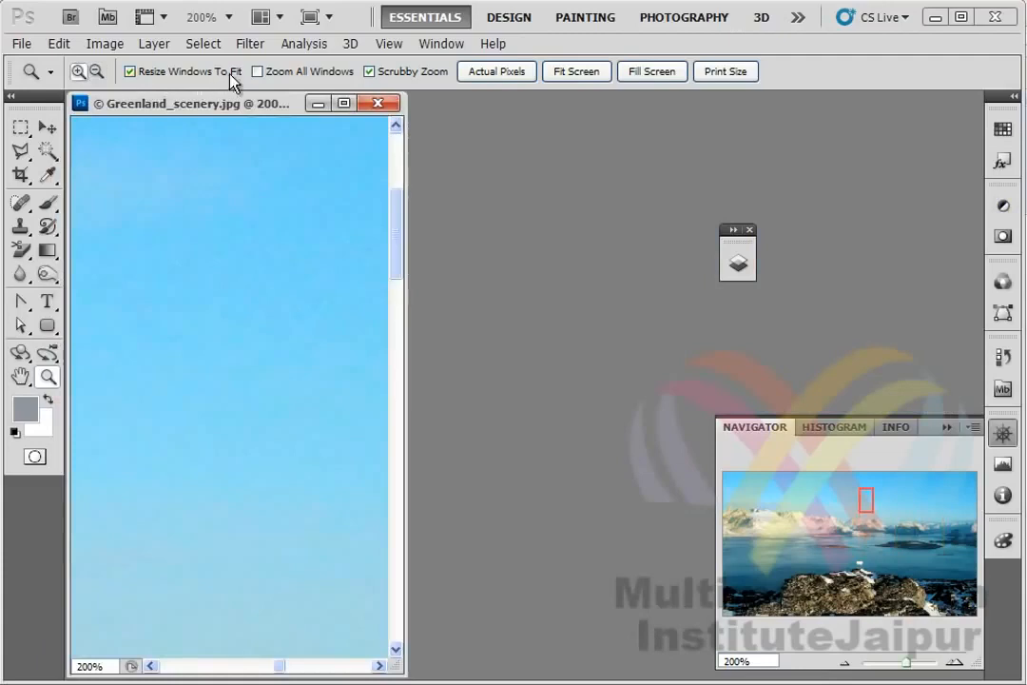
Step: Turn off Resize Windows To Fit and zoom the image out to 25%
click(140, 72)
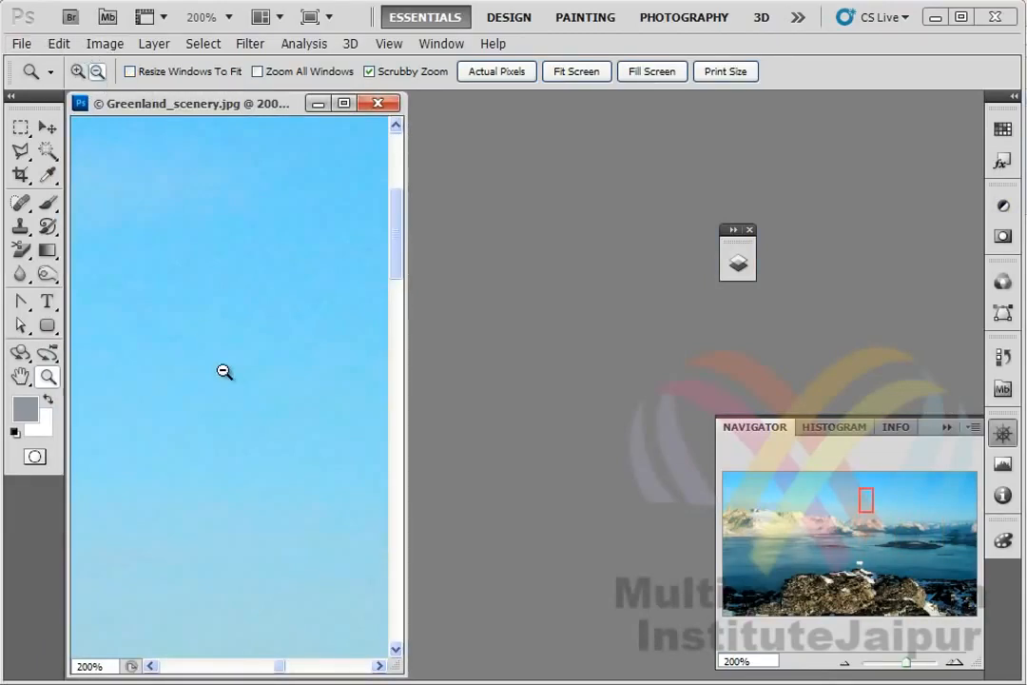
click(270, 310)
click(270, 310)
click(270, 310)
click(270, 310)
click(270, 310)
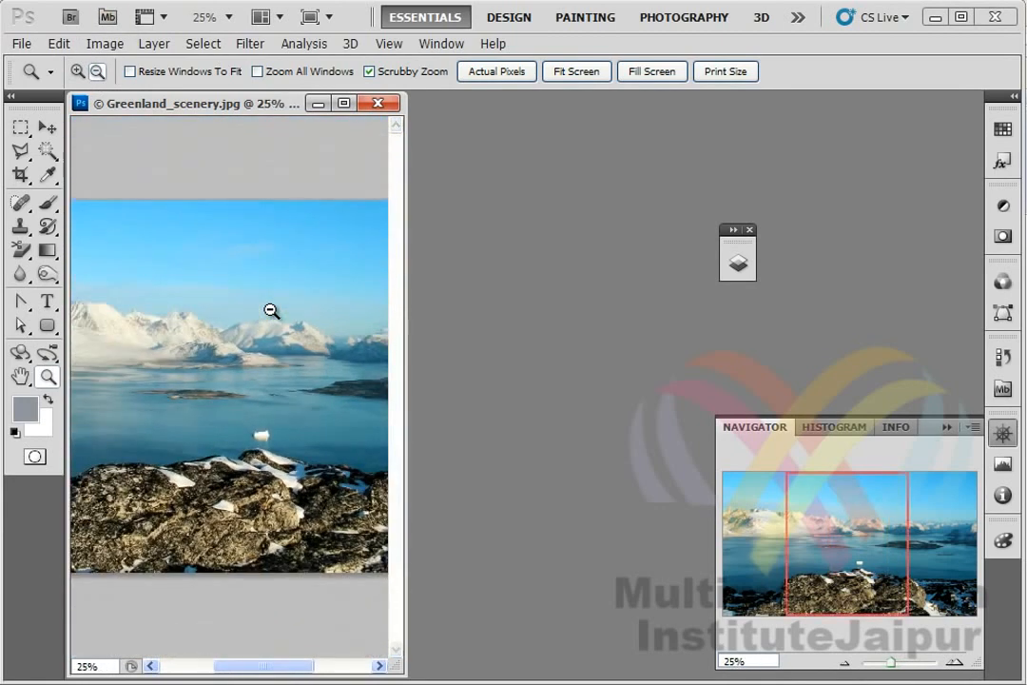
Step: Move the floating image window to the middle of the workspace and shorten it around the picture
drag(241, 102, 470, 193)
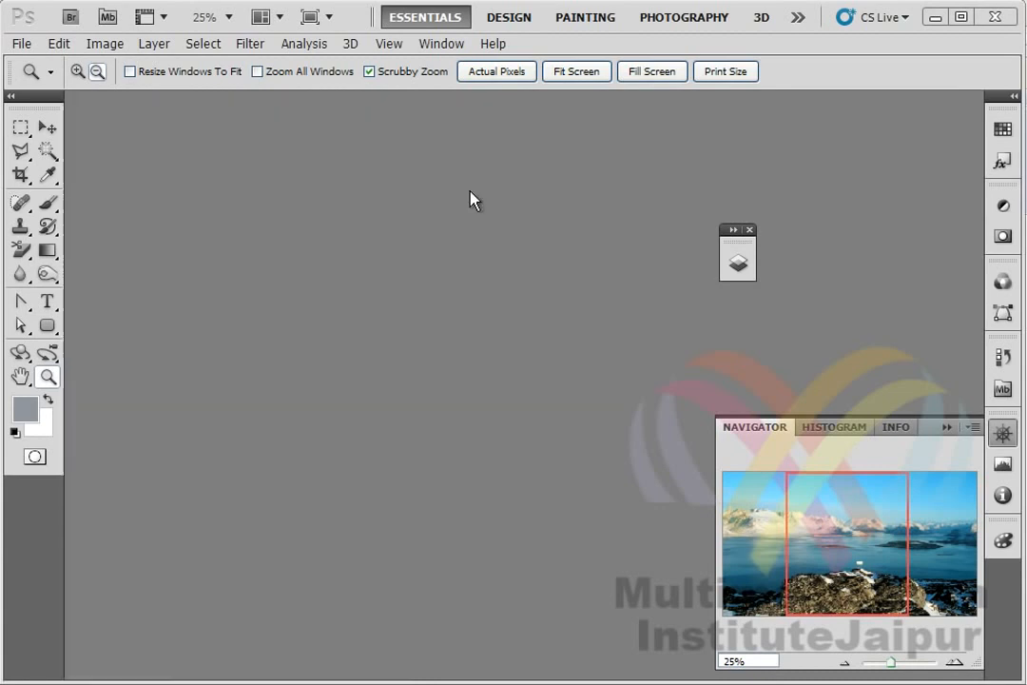
drag(494, 113, 495, 109)
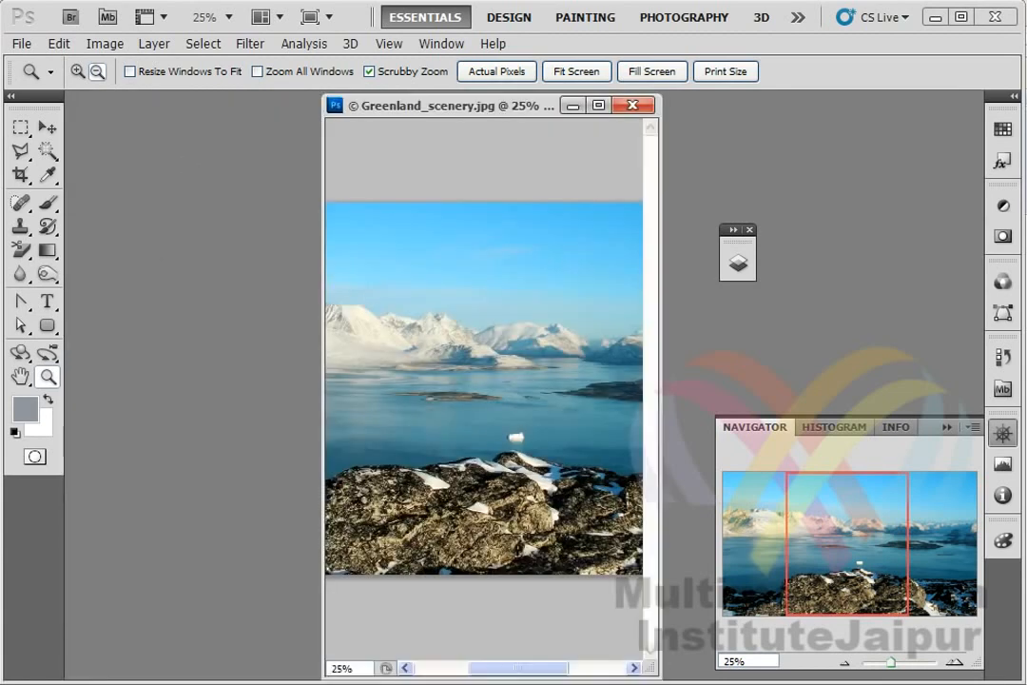
drag(649, 666, 659, 510)
drag(546, 107, 514, 173)
drag(630, 584, 656, 642)
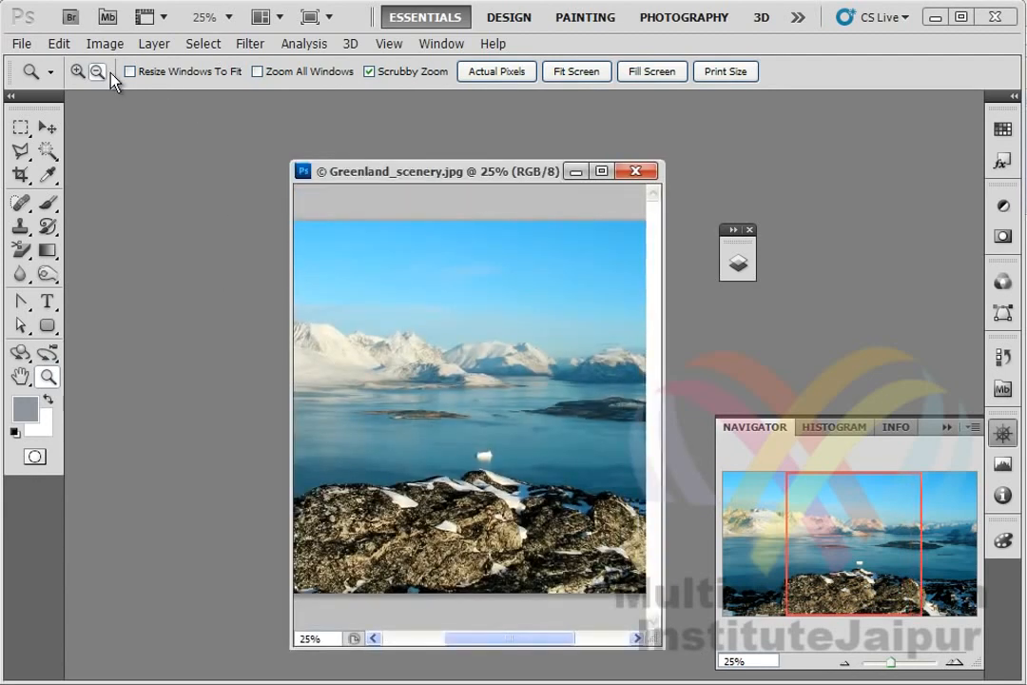
Step: Zoom in on the mountains and back out to 25%, and reposition the image window
click(487, 339)
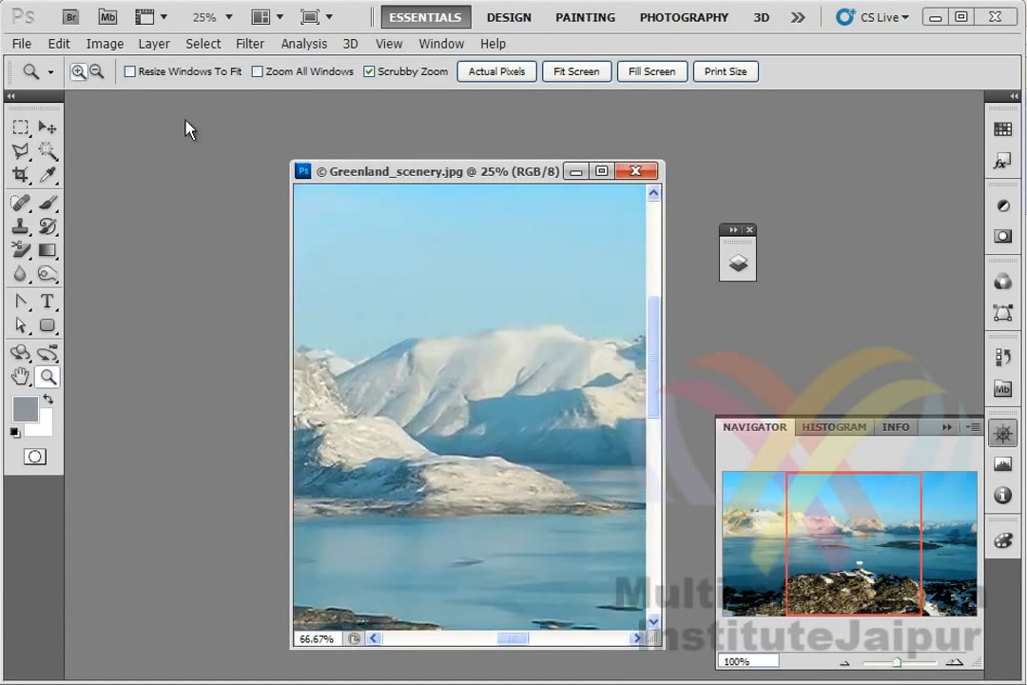
click(97, 72)
click(529, 340)
click(529, 342)
click(530, 342)
click(530, 342)
double_click(371, 171)
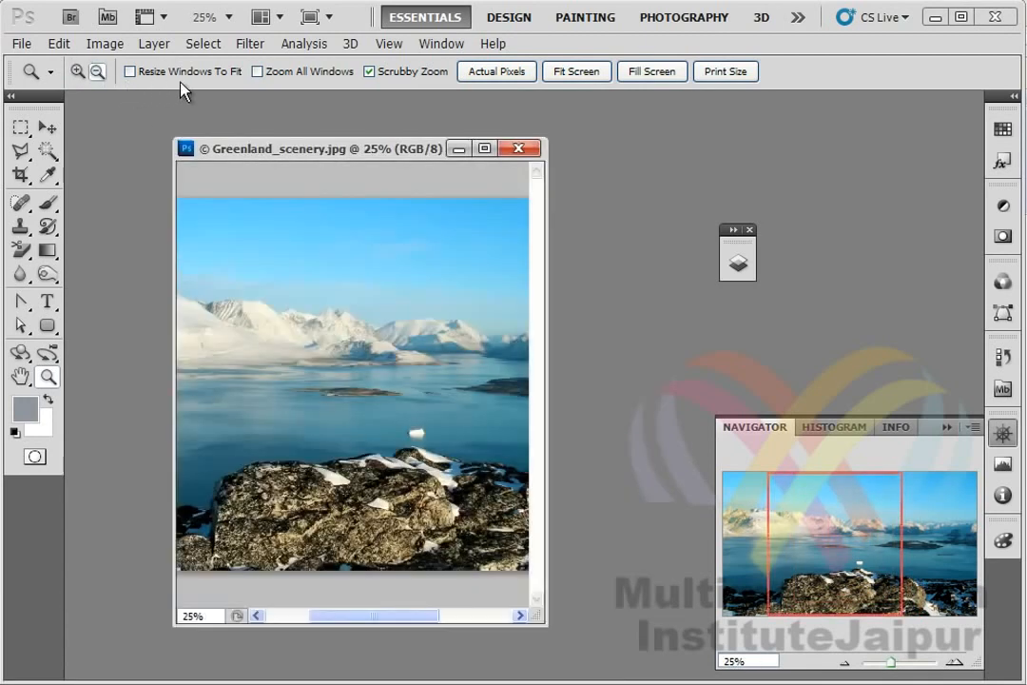
Step: Turn on Resize Windows To Fit and zoom the image in to 50%
click(226, 72)
click(78, 72)
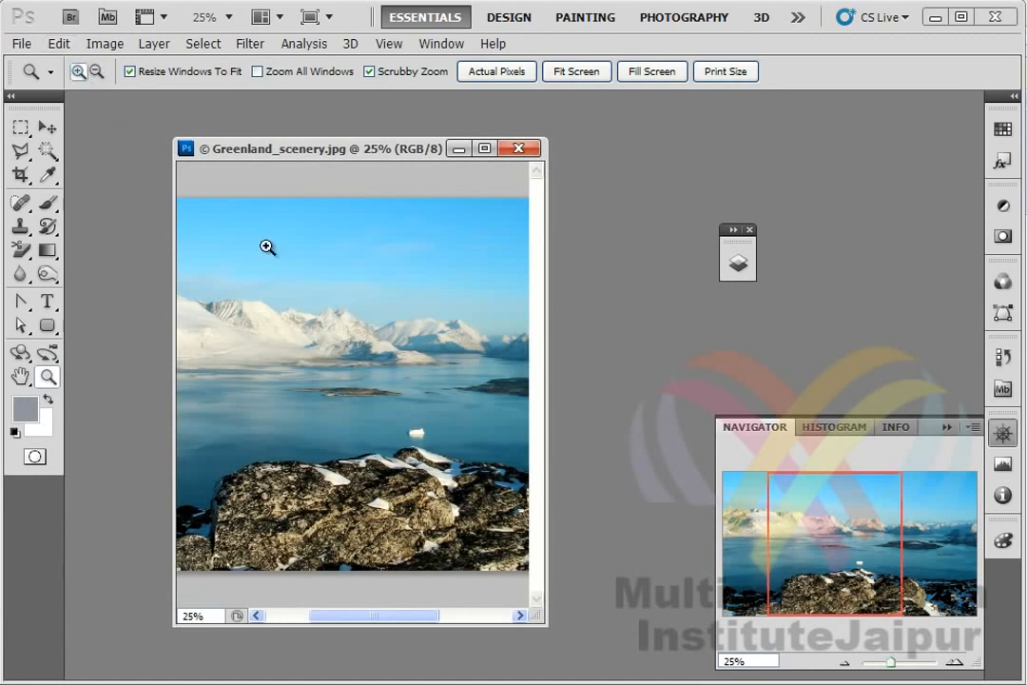
click(369, 285)
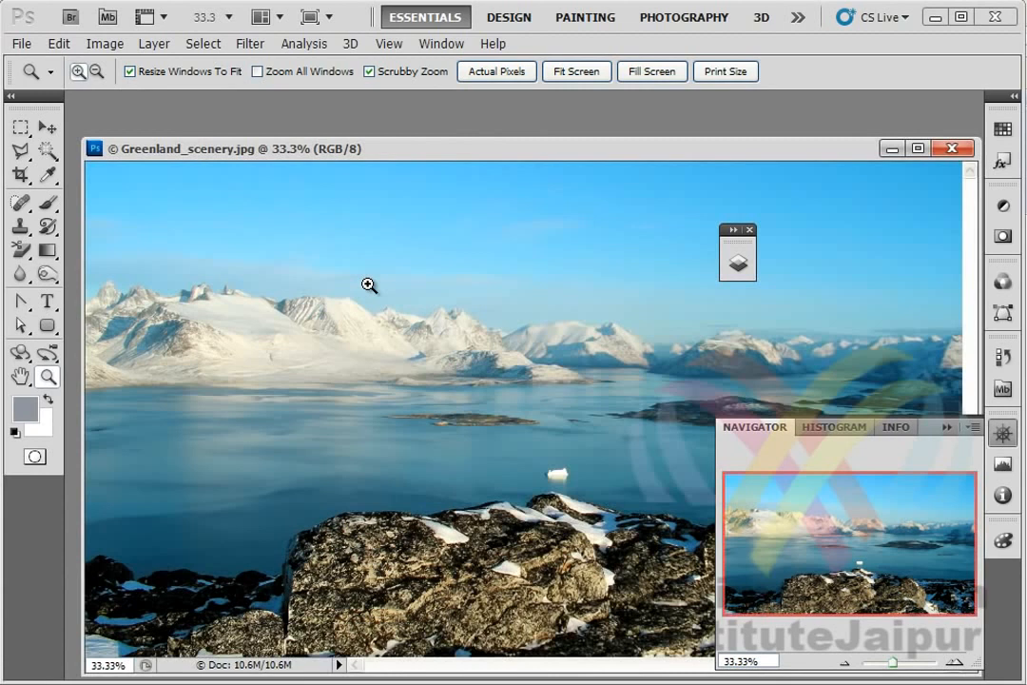
click(369, 286)
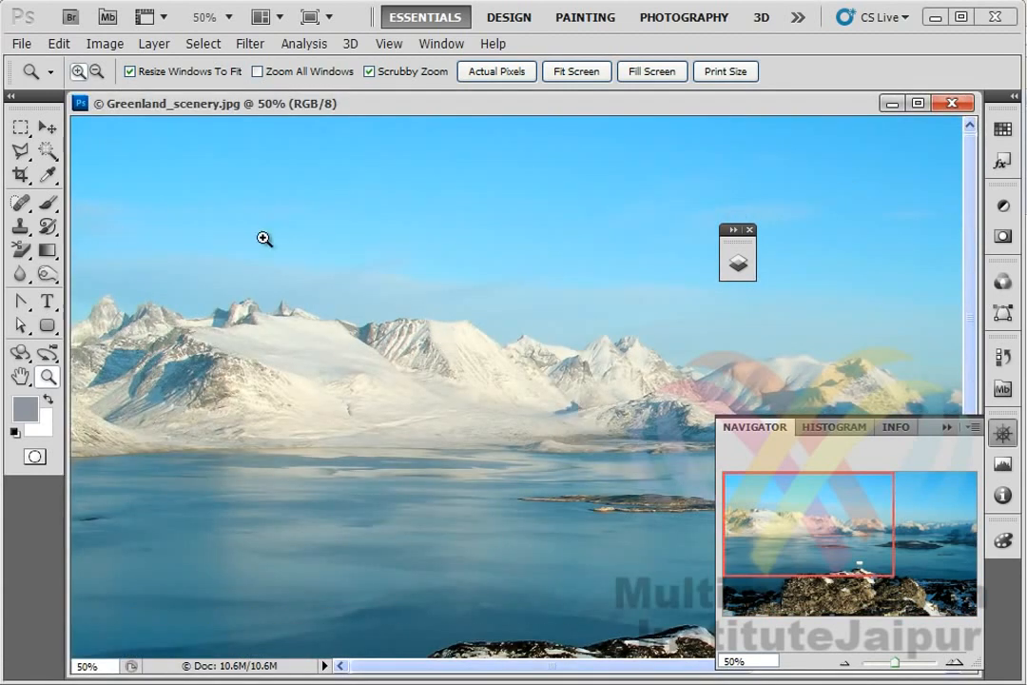
Step: Turn off Resize Windows To Fit and zoom over the water with Scrubby Zoom
click(136, 73)
click(416, 74)
click(416, 74)
drag(554, 393, 530, 374)
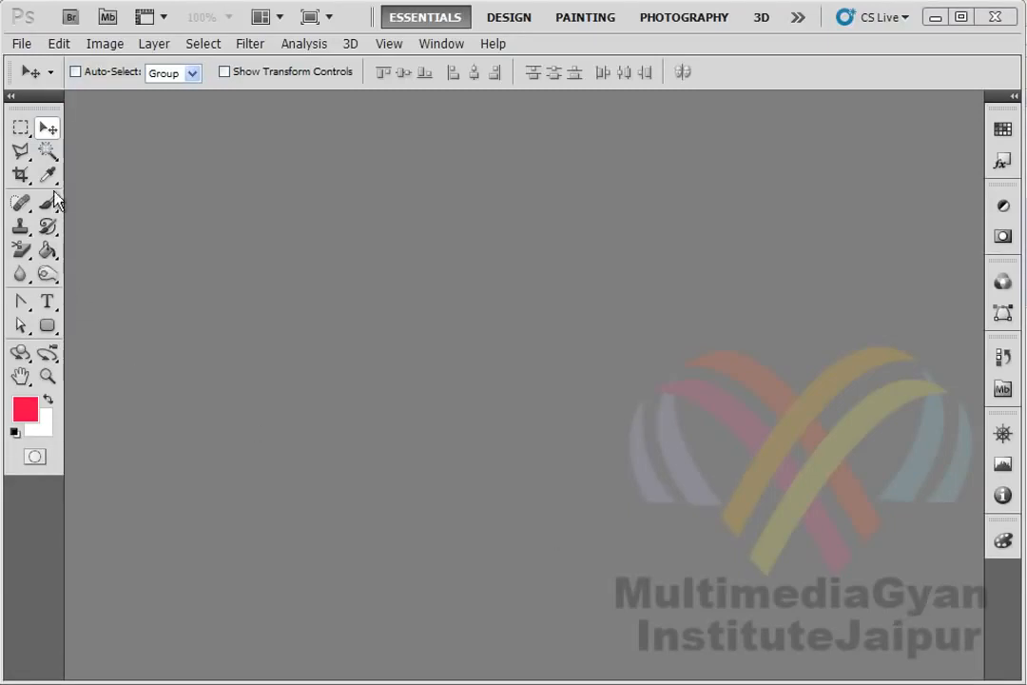
Step: Create a new 600 × 400 pixel RGB document at 72 pixels/inch and hide its rulers
click(21, 43)
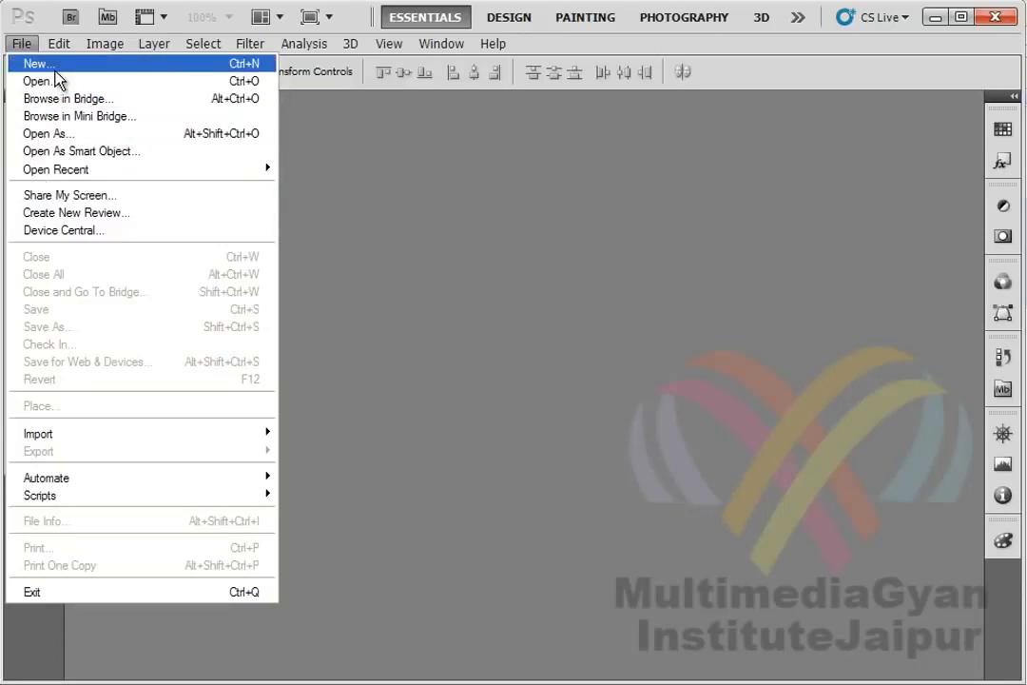
click(195, 61)
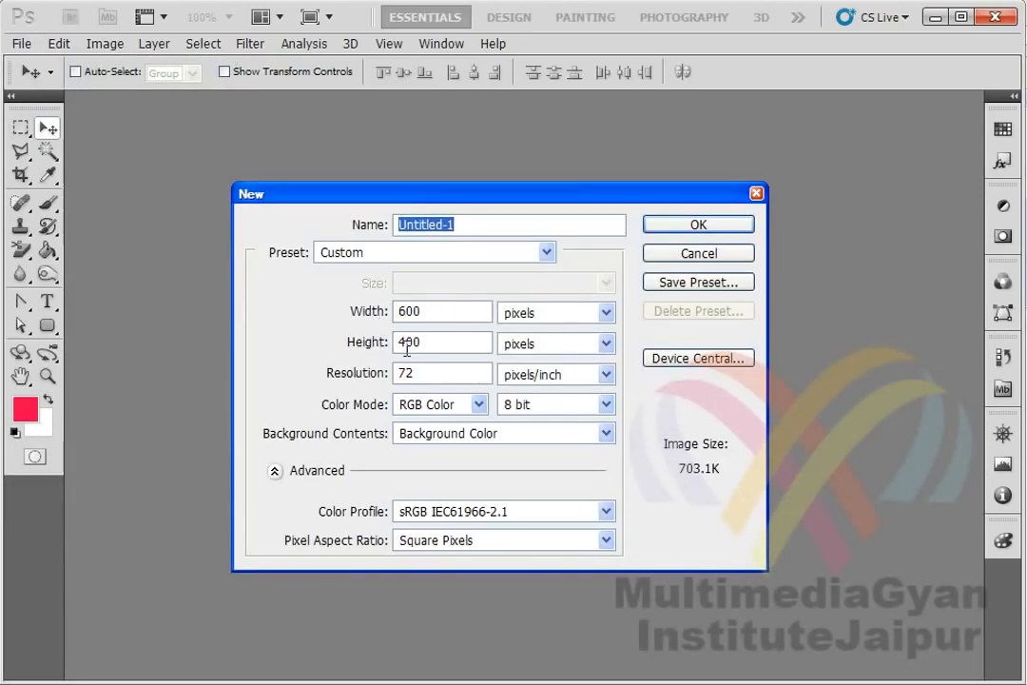
click(532, 313)
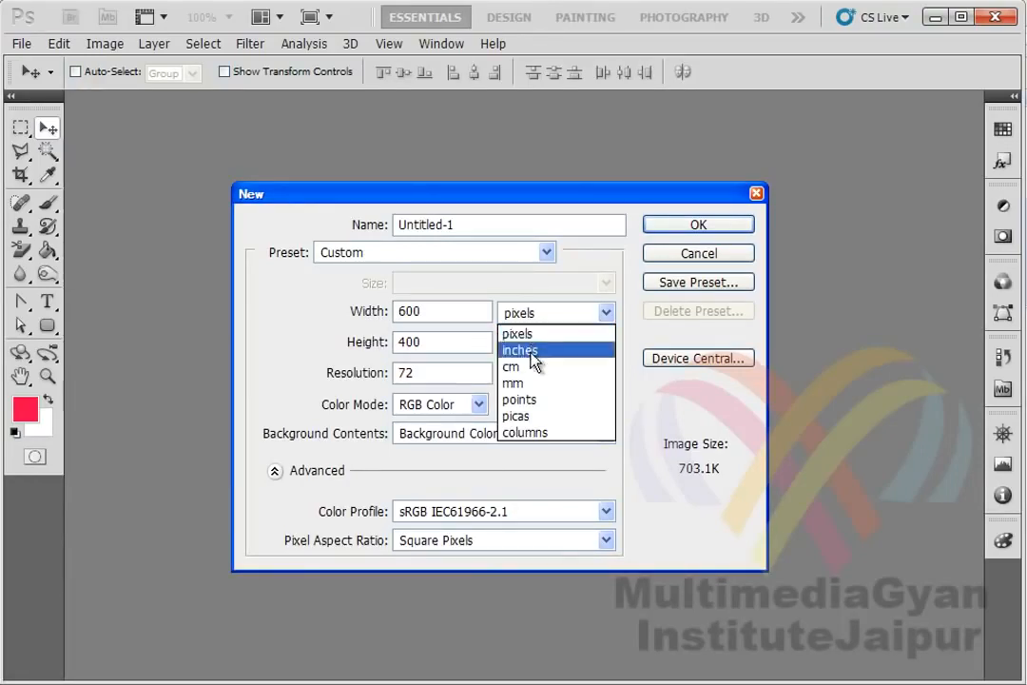
click(522, 334)
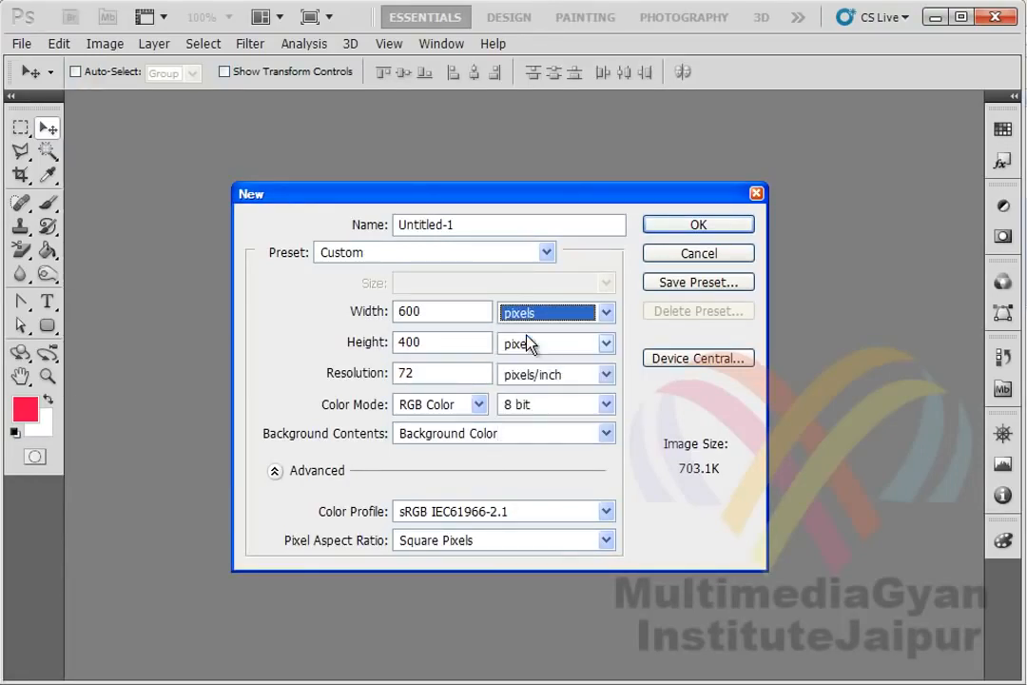
click(703, 230)
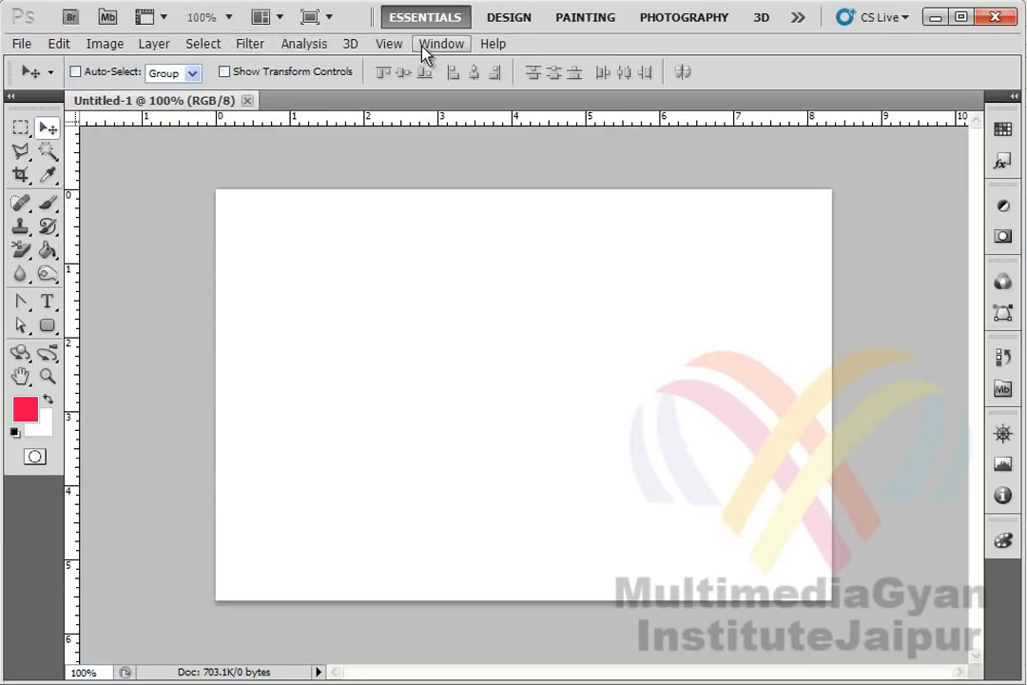
click(390, 45)
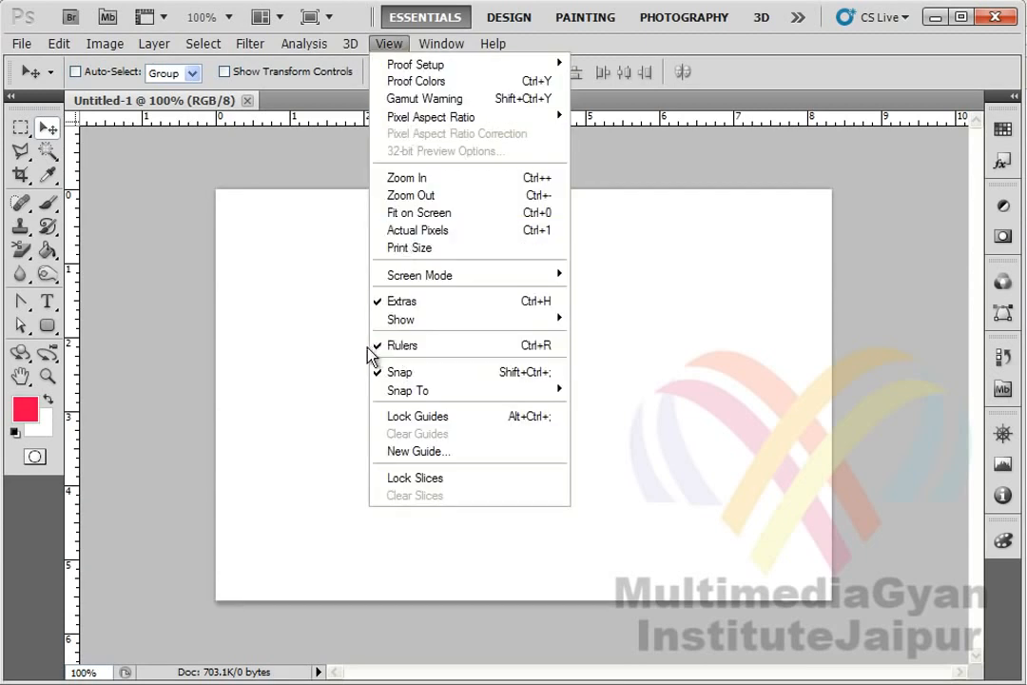
click(401, 345)
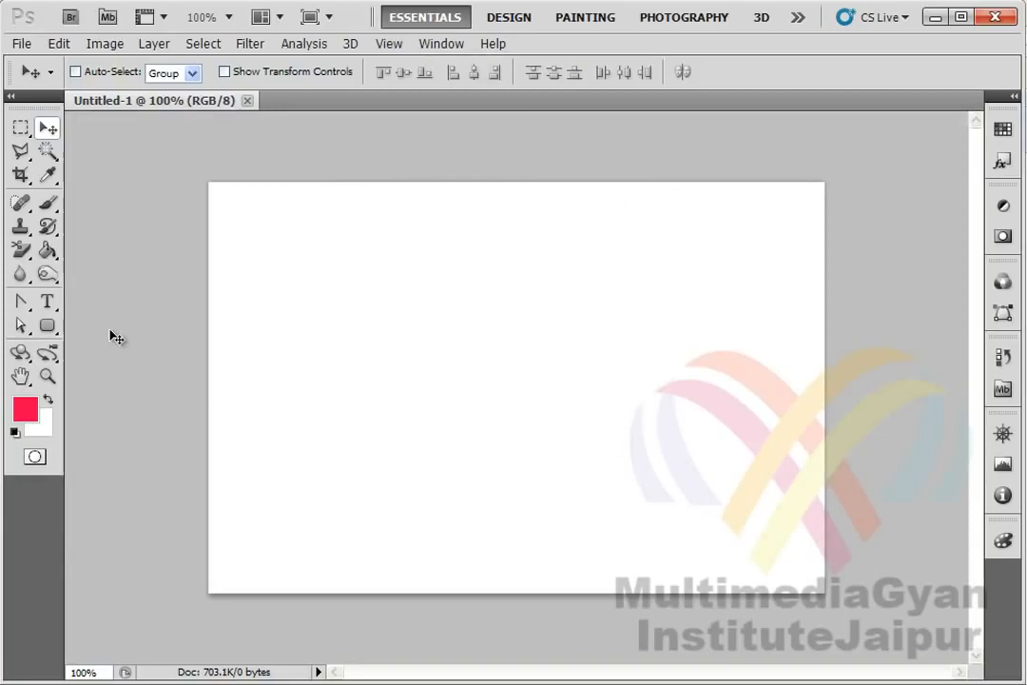
Step: Draw a square marquee selection in the upper-left part of the white canvas
click(21, 127)
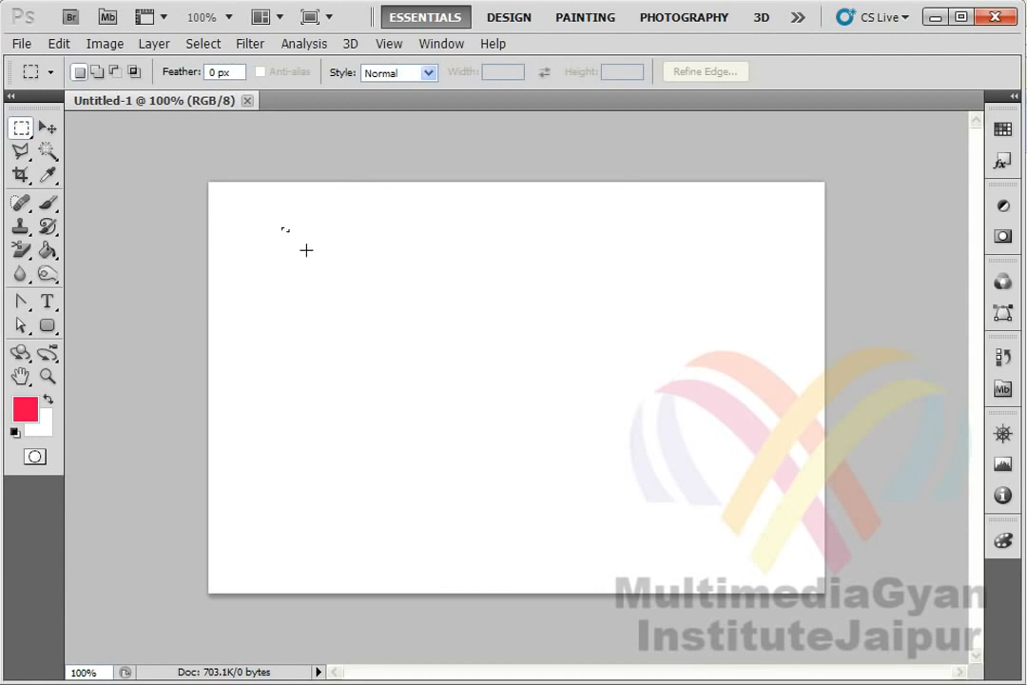
drag(524, 420, 708, 331)
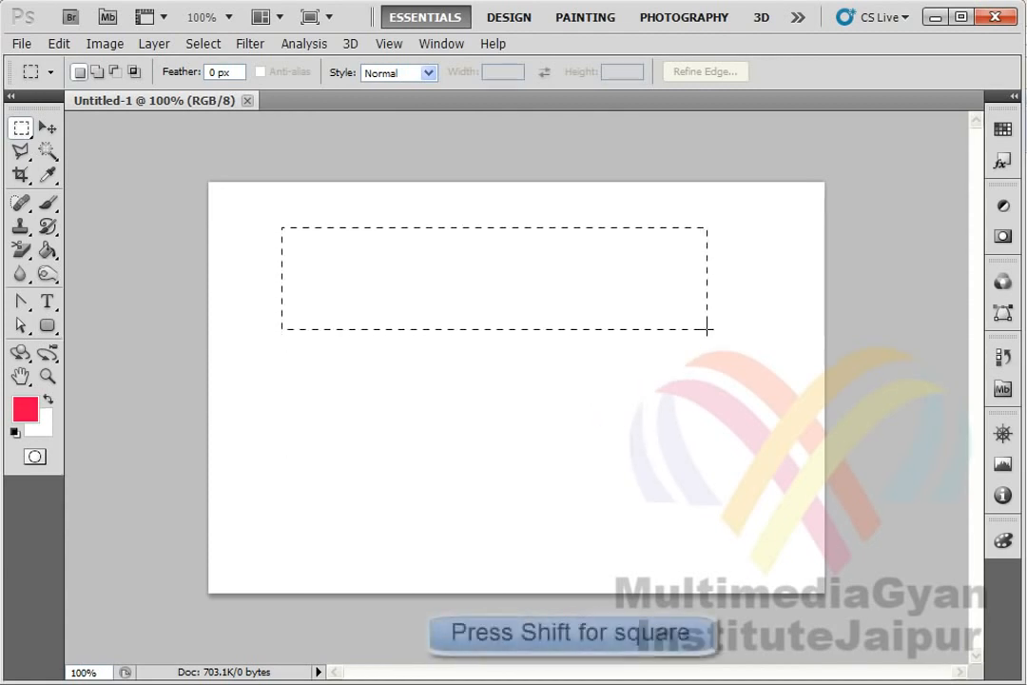
drag(707, 329, 478, 419)
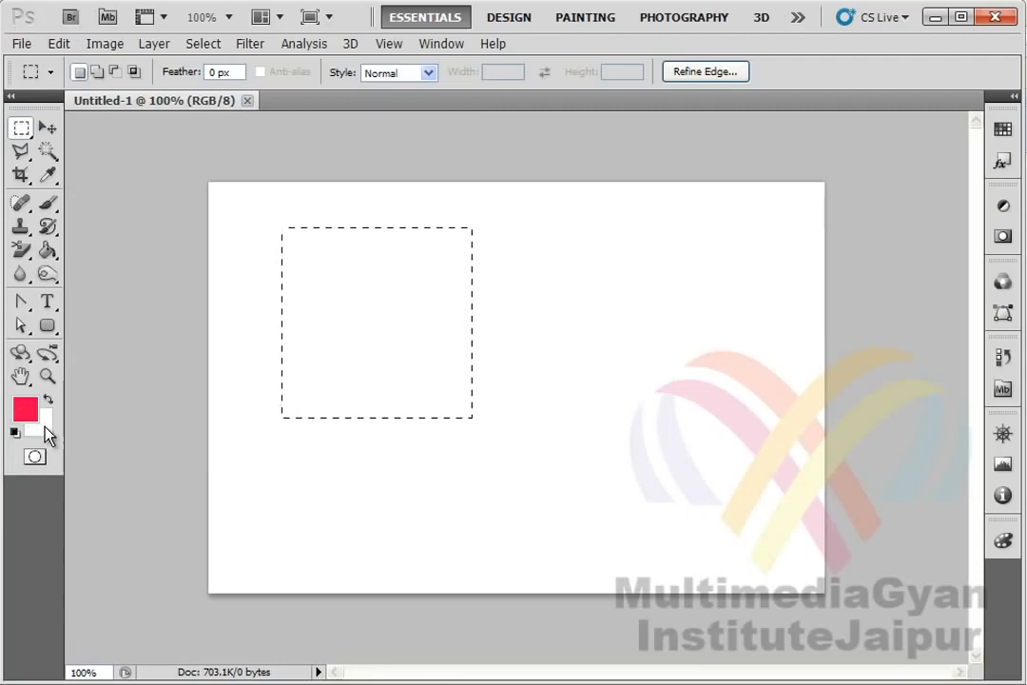
Step: Set the foreground color to a light violet
click(24, 415)
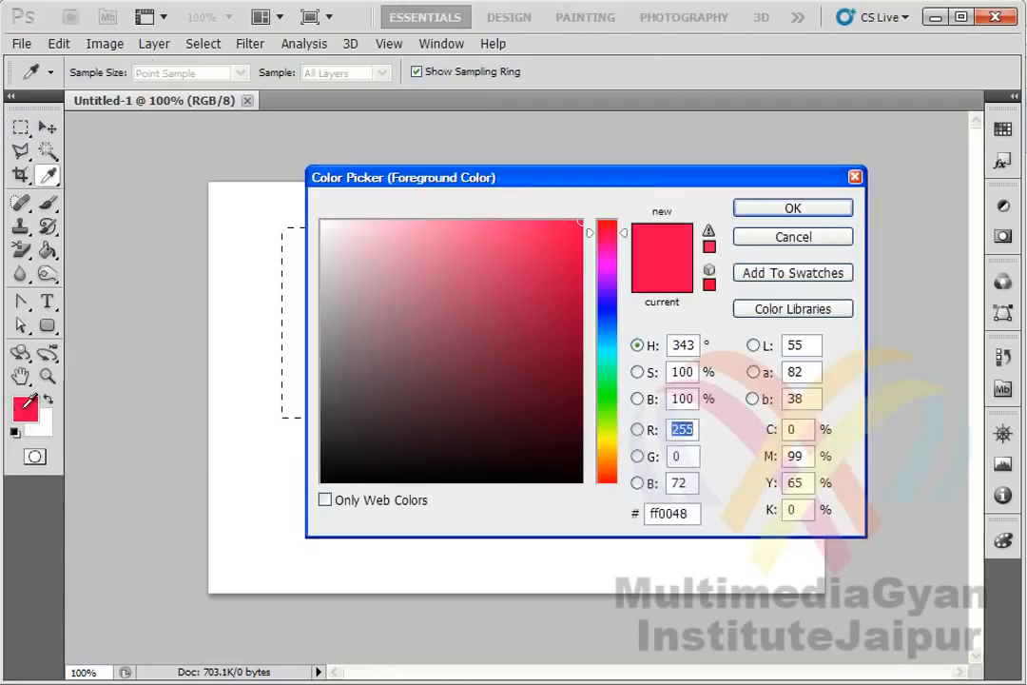
drag(471, 182, 458, 200)
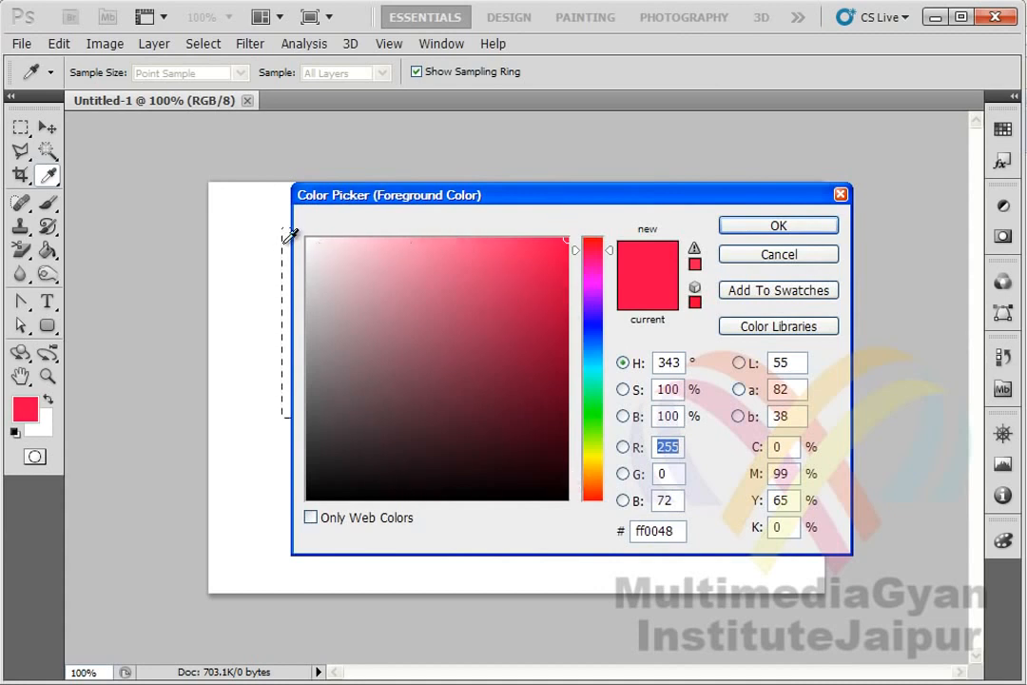
drag(508, 268, 409, 302)
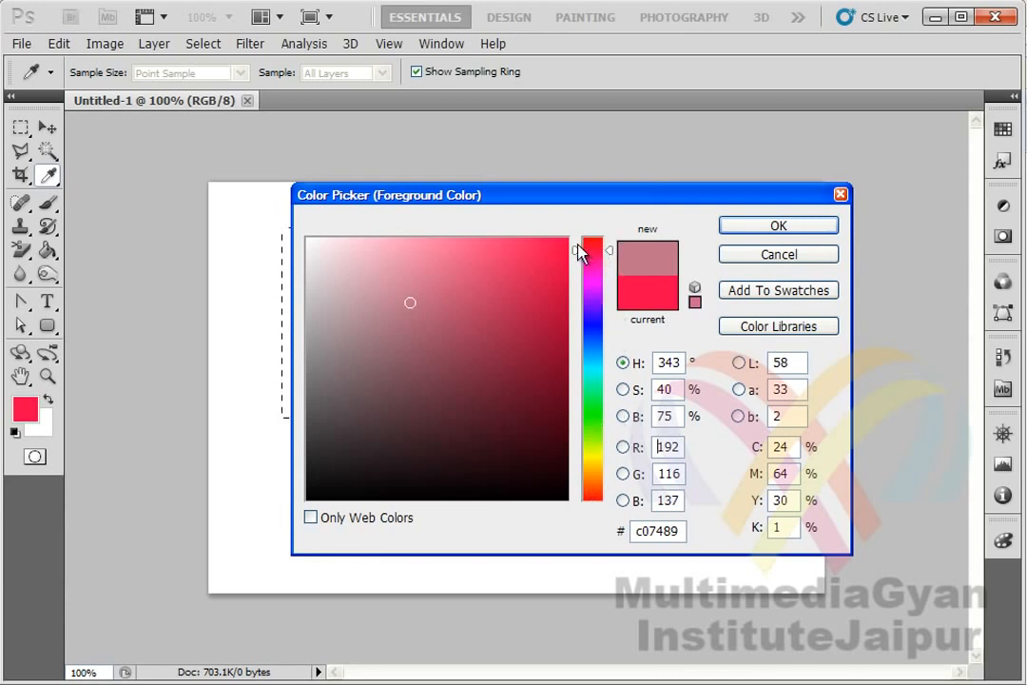
drag(608, 250, 421, 216)
click(782, 228)
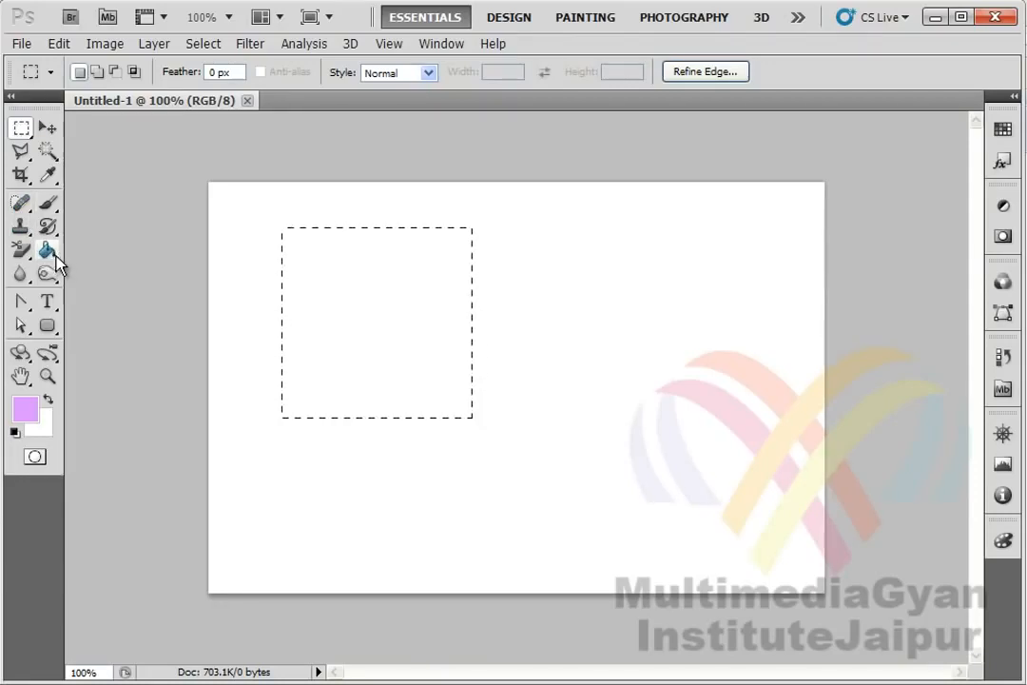
Step: Fill the square selection with the violet foreground color using the Paint Bucket Tool, and deselect it
drag(55, 255, 93, 255)
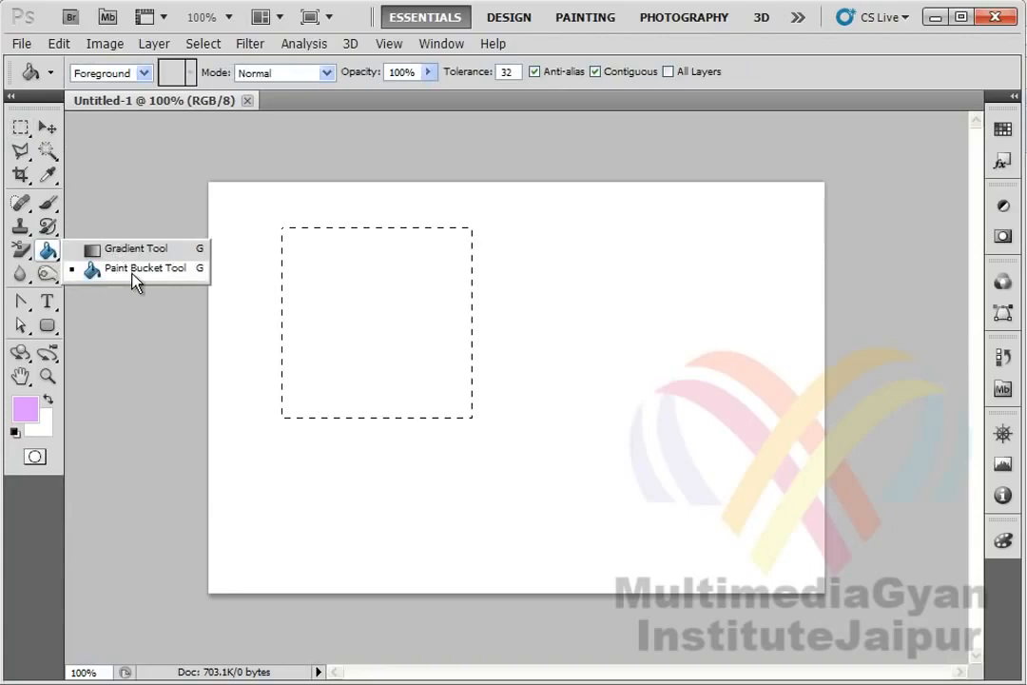
click(143, 271)
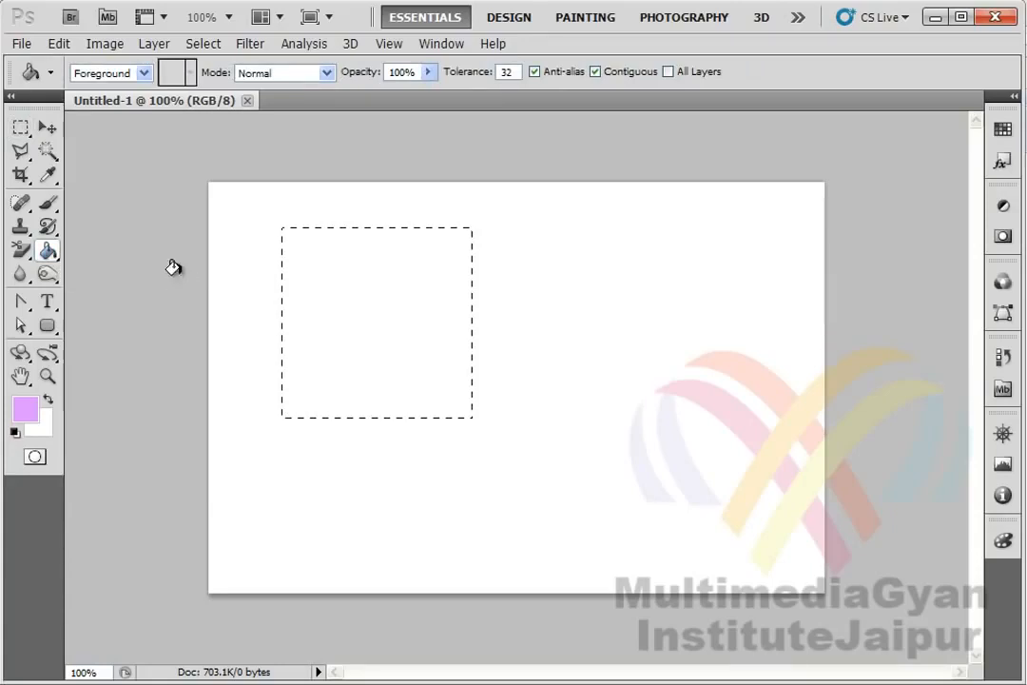
click(358, 255)
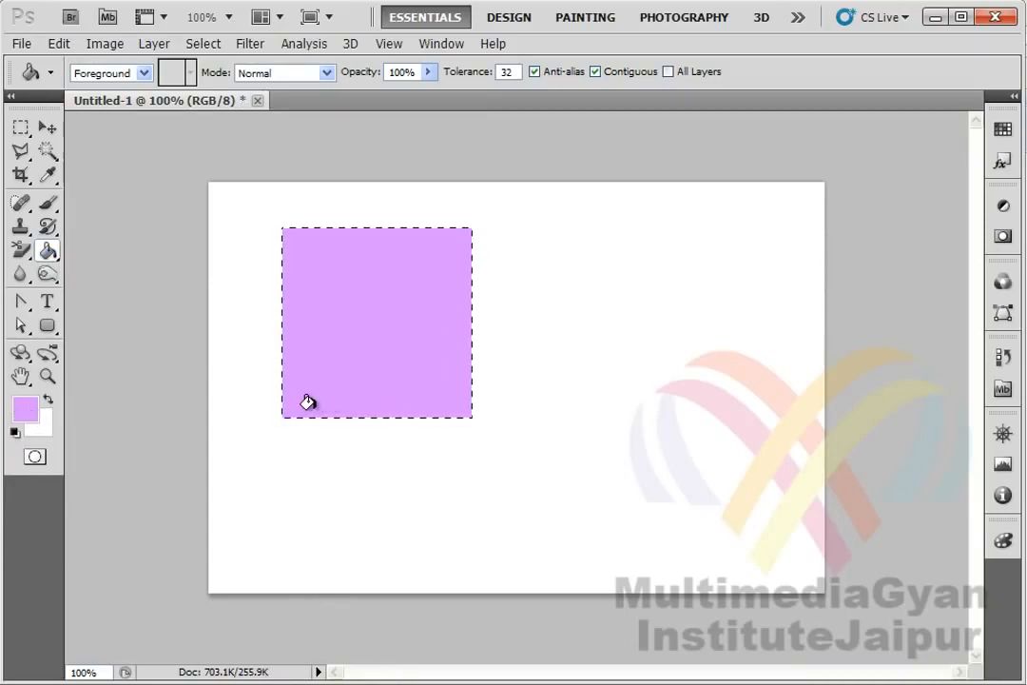
key(ctrl+d)
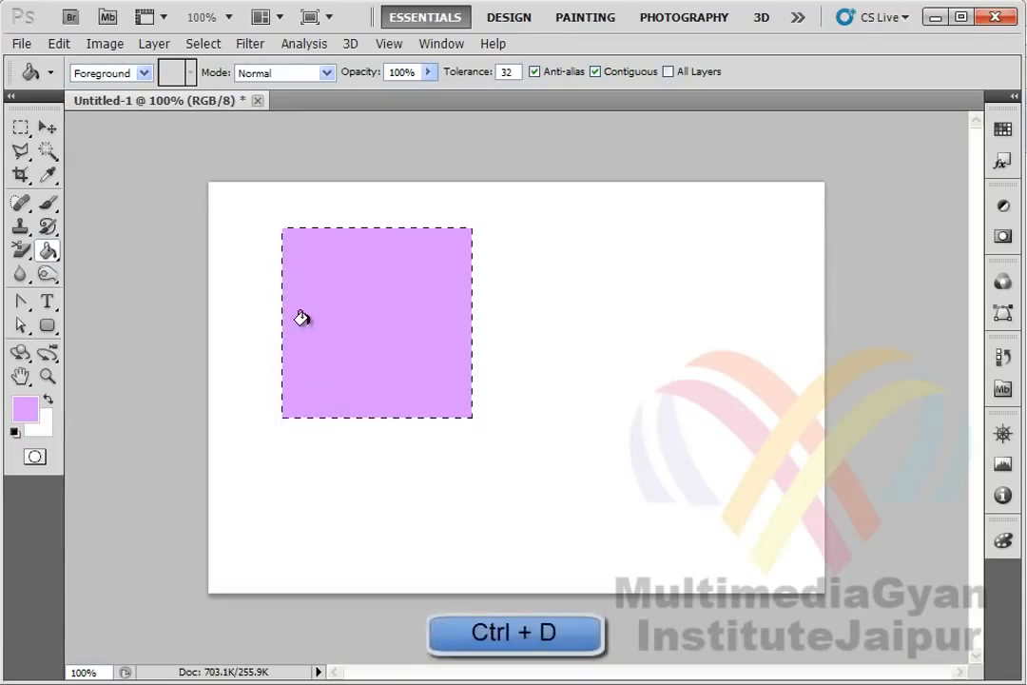
key(ctrl+d)
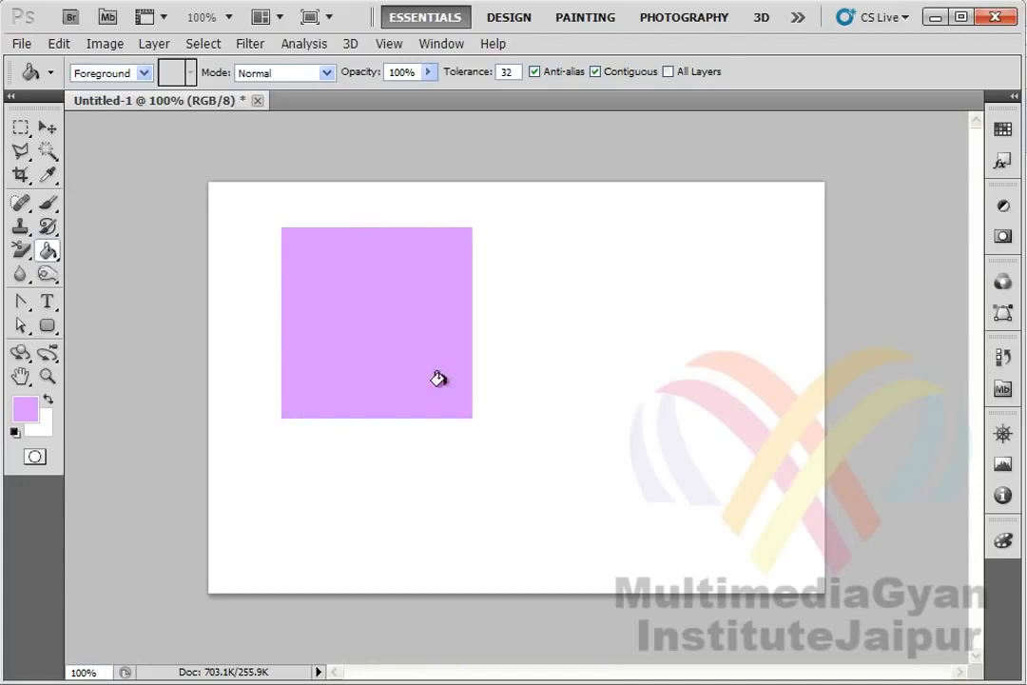
Step: Try to move the violet square to the right with the Move tool
click(47, 130)
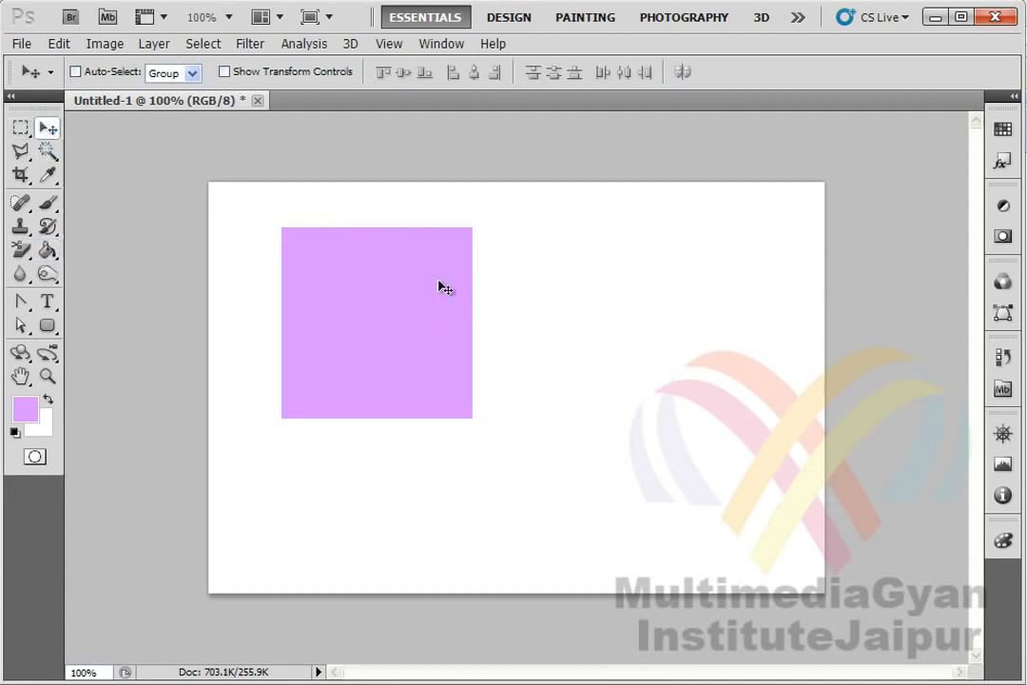
drag(460, 274, 497, 277)
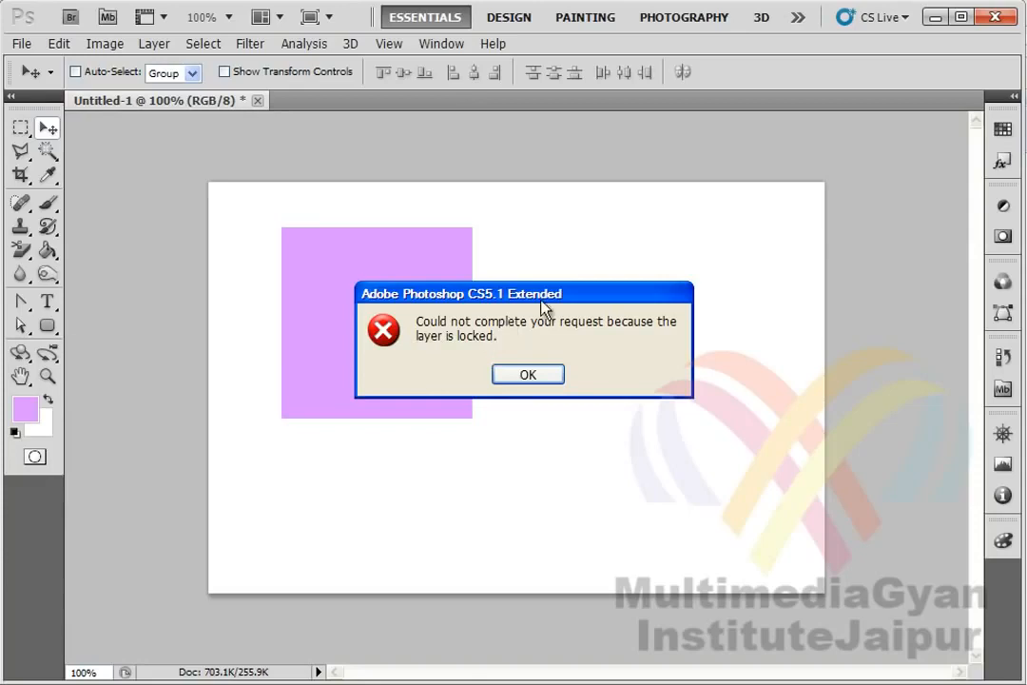
drag(558, 301, 521, 302)
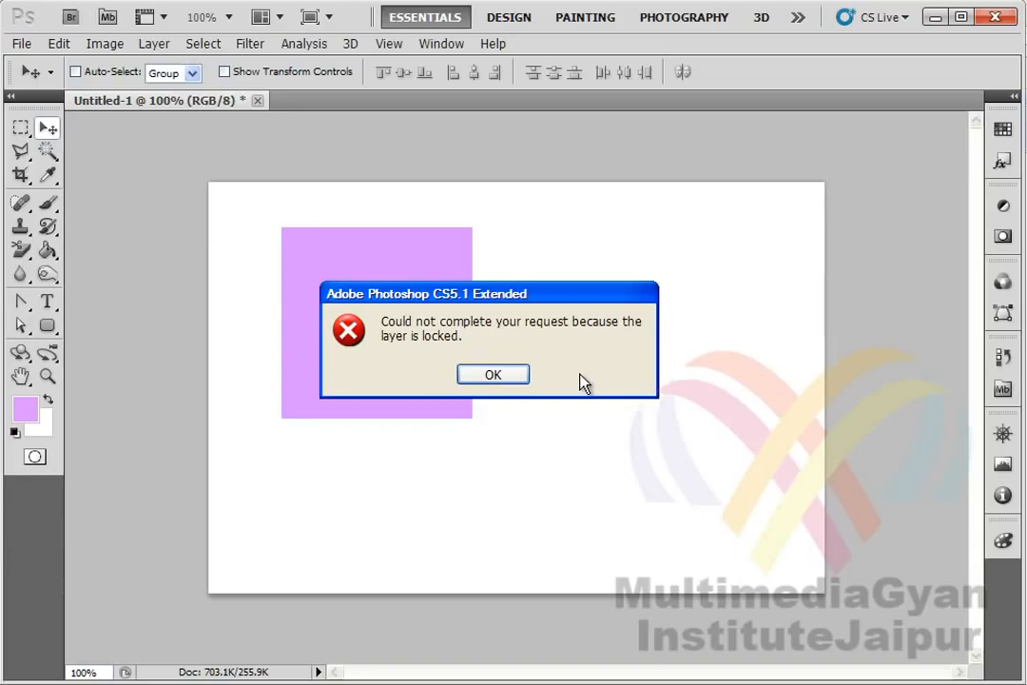
click(507, 379)
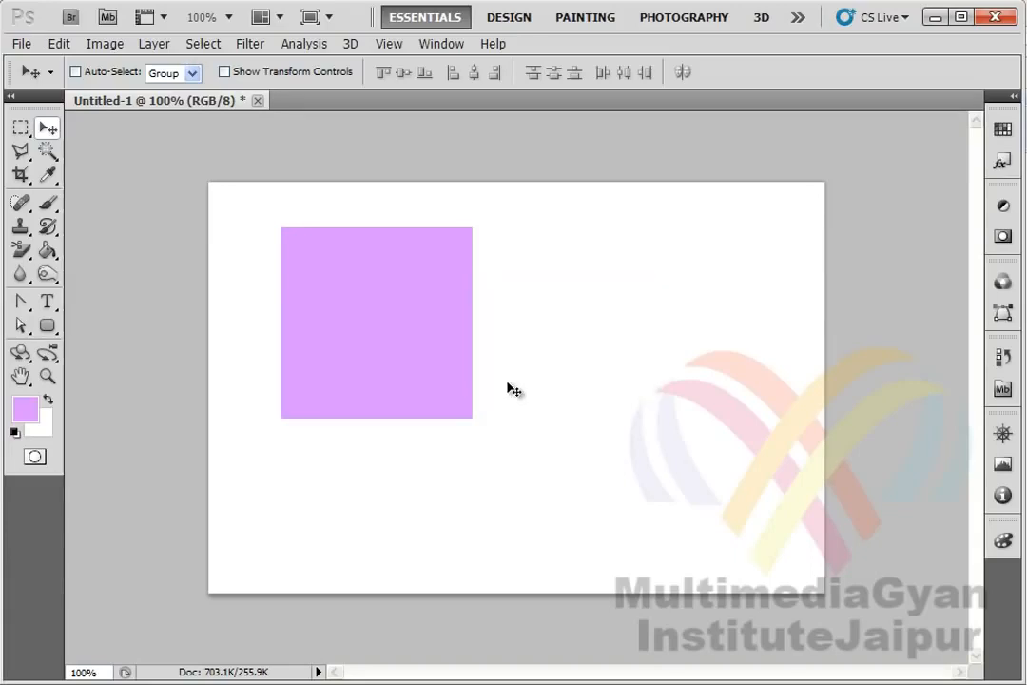
Step: Show the Layers panel and place it over the right edge of the canvas
click(429, 43)
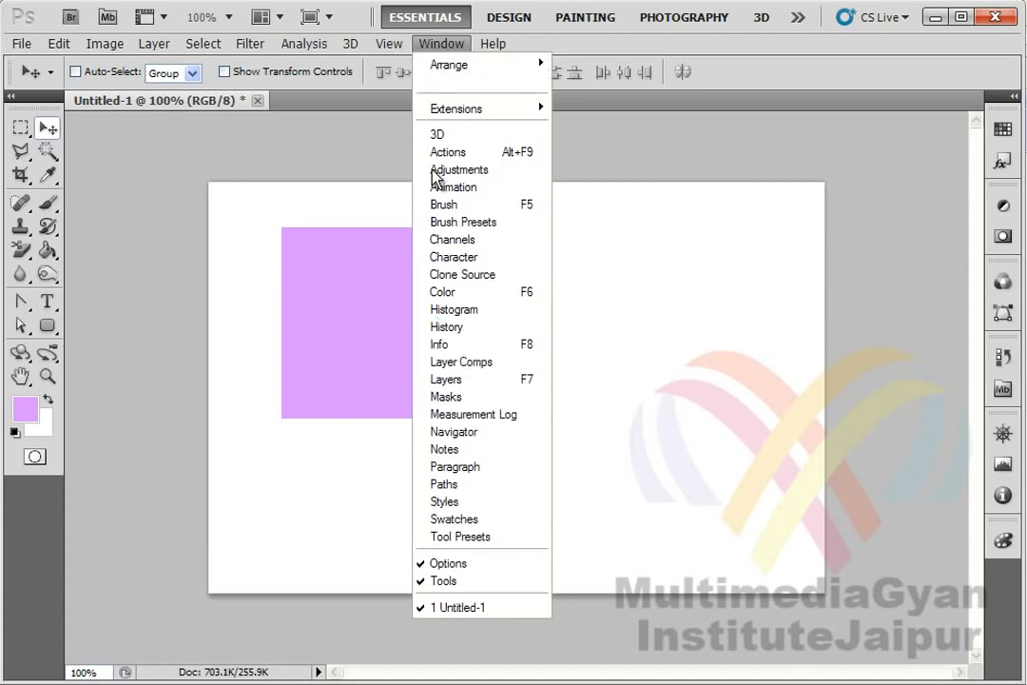
click(522, 379)
drag(841, 243, 822, 273)
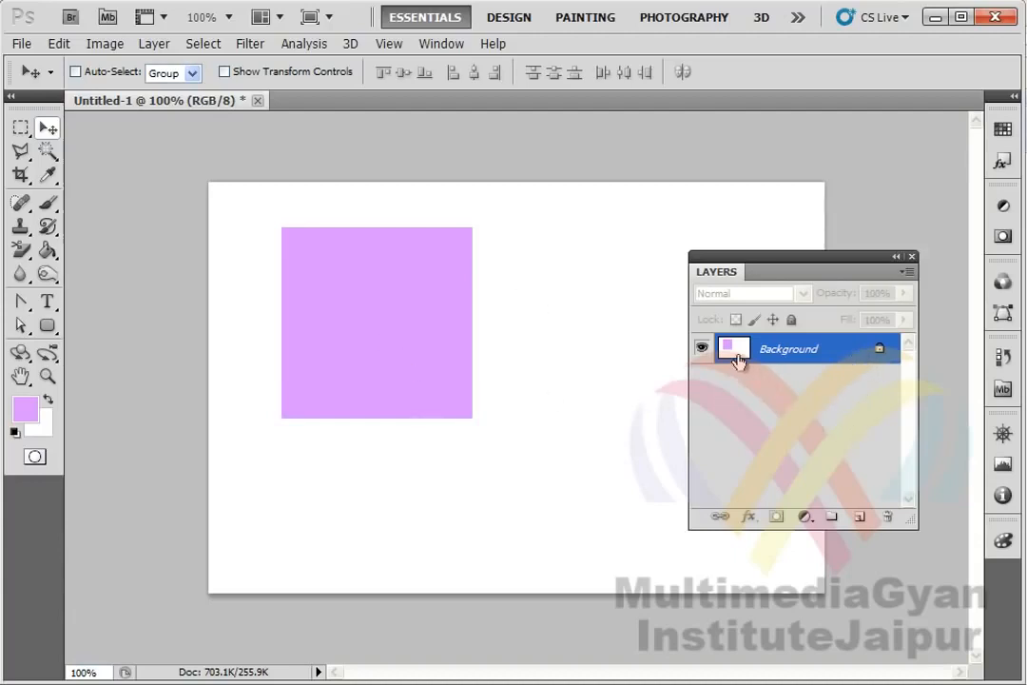
Step: Undo the deselection and the violet fill on the Background layer, and clear the square selection
key(ctrl+alt+z)
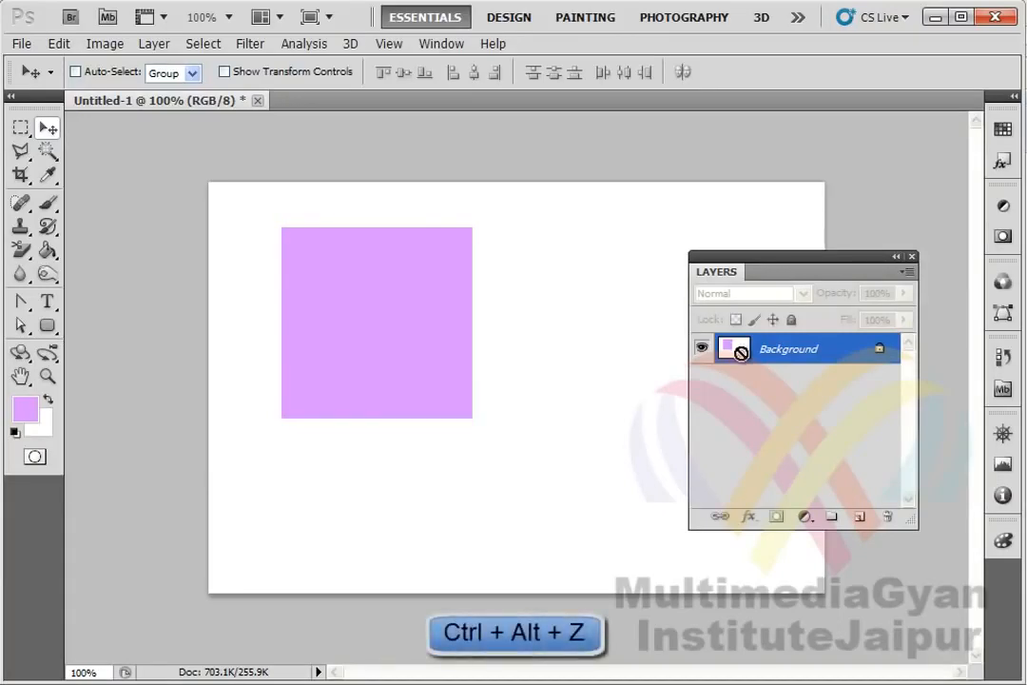
key(ctrl+alt+z)
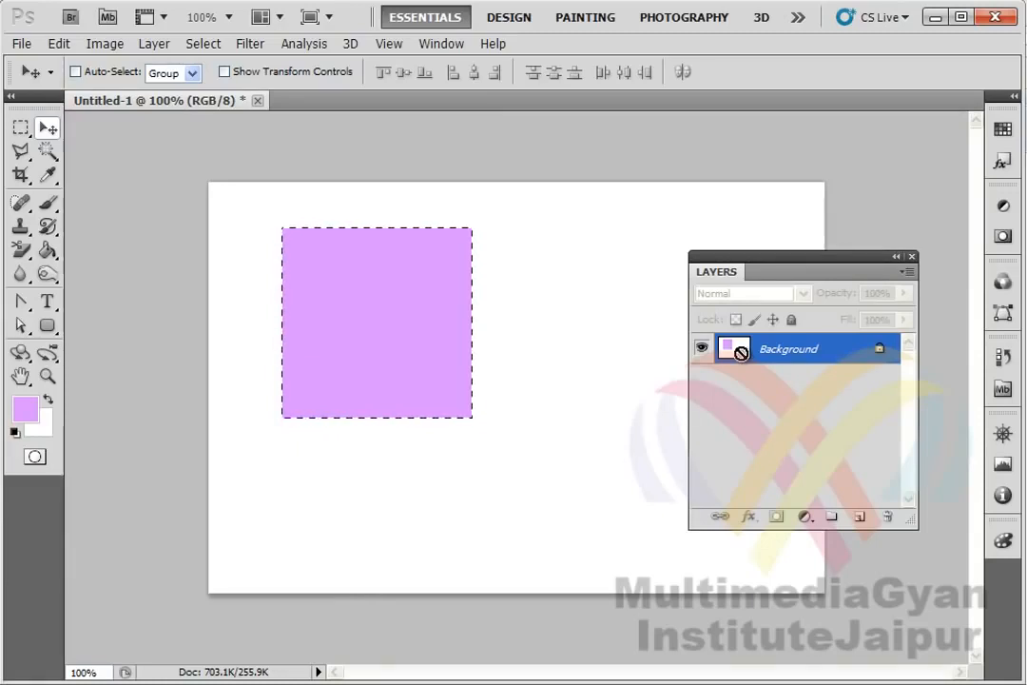
key(ctrl+z)
key(ctrl+d)
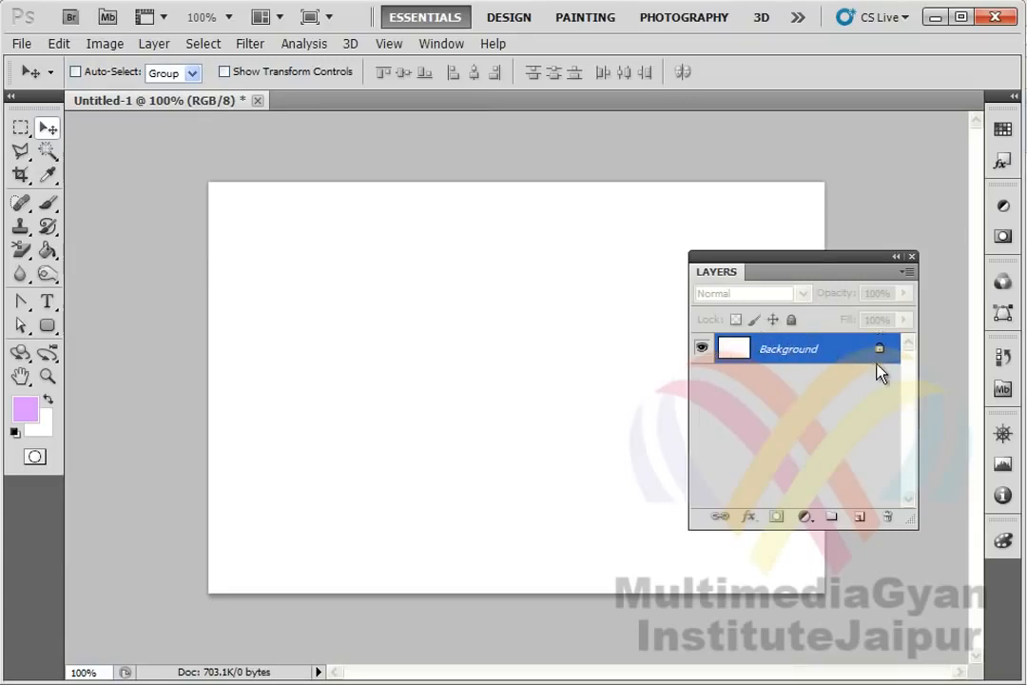
Step: Add two empty layers above Background, giving the second one the default name Layer 2, Normal mode and 100% opacity
click(861, 518)
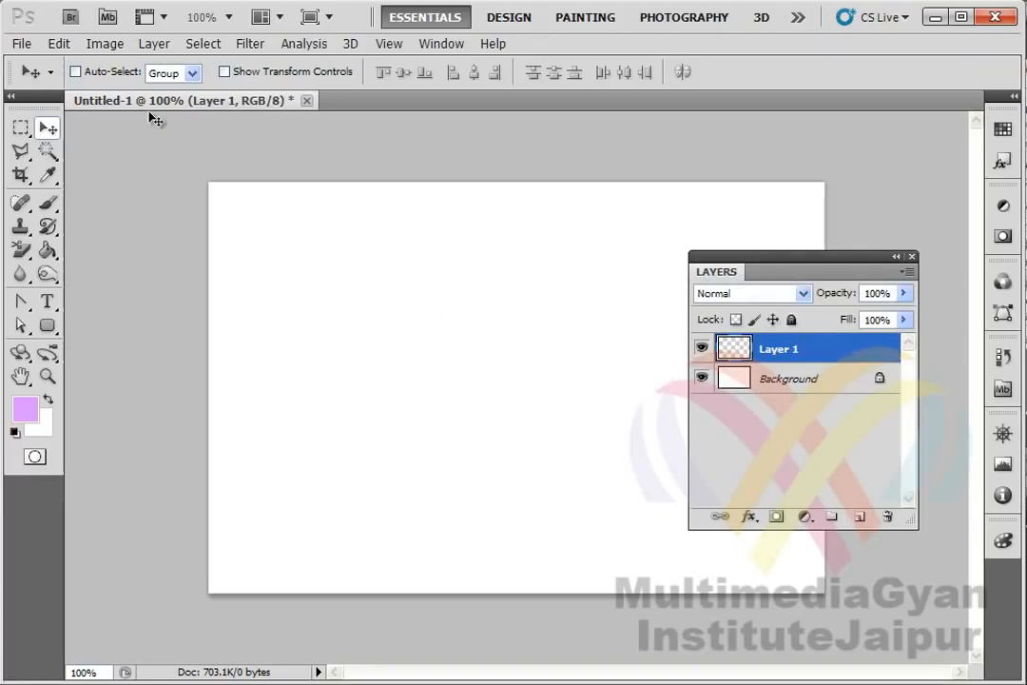
click(154, 44)
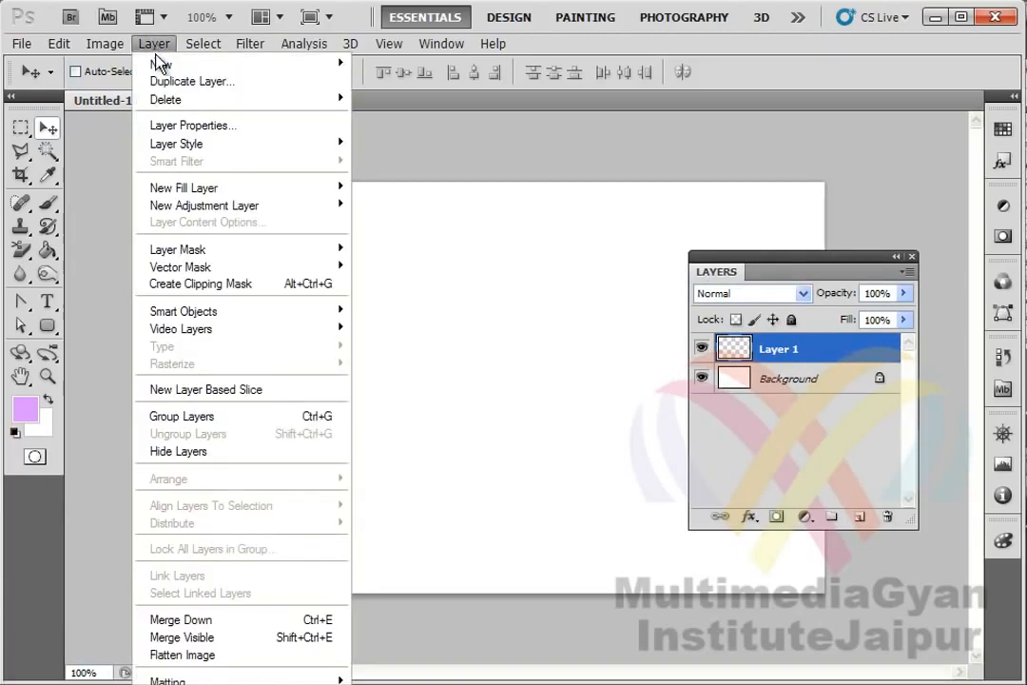
mouse_move(156, 65)
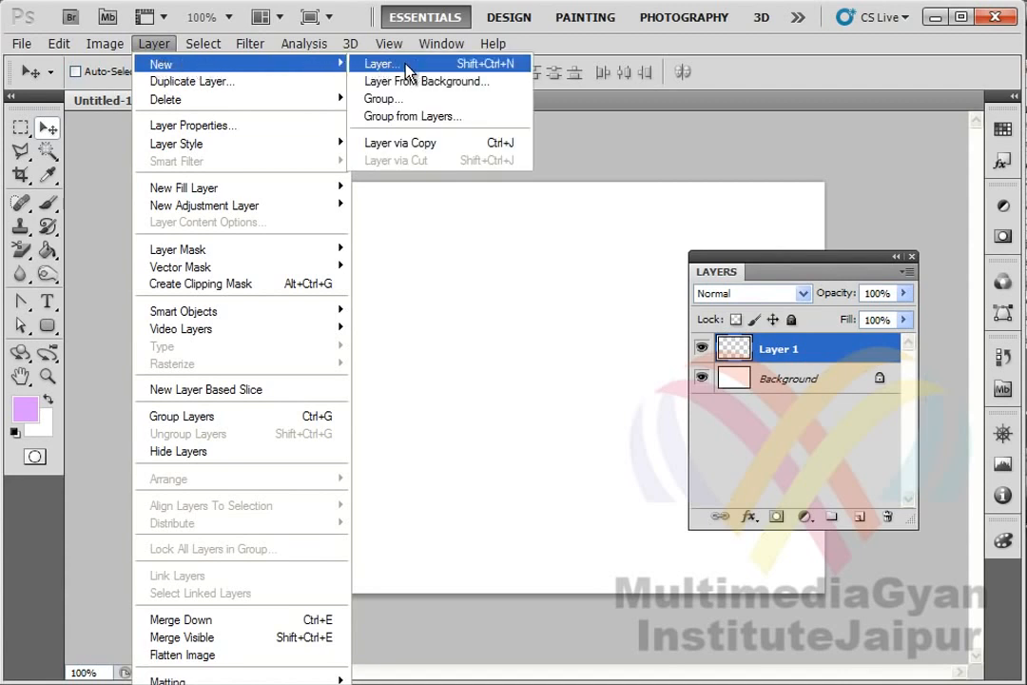
click(378, 63)
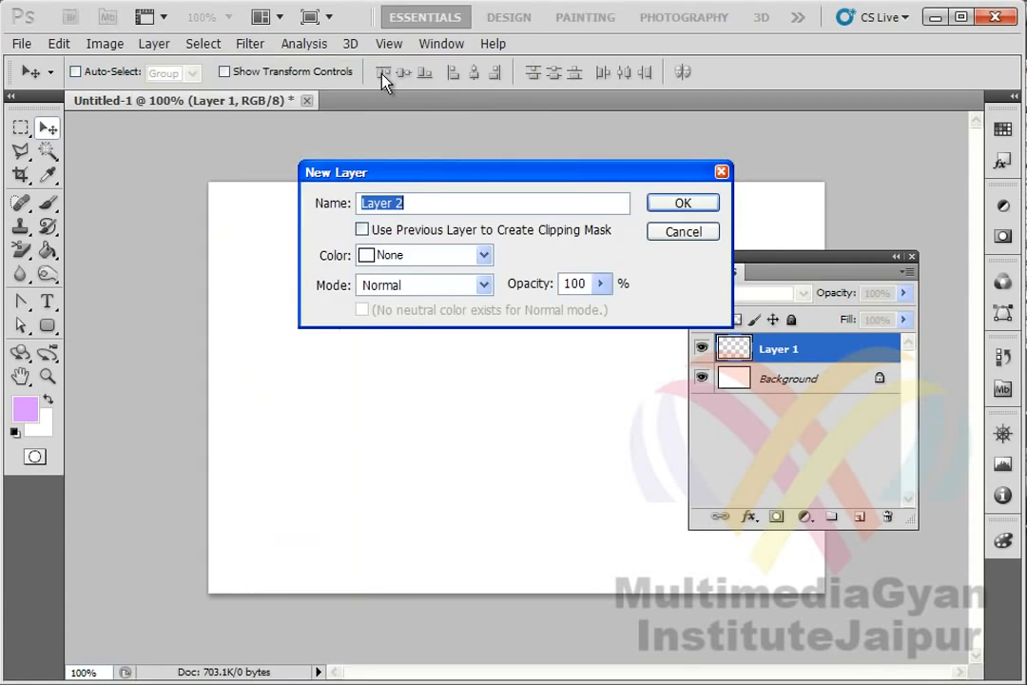
drag(555, 185, 514, 349)
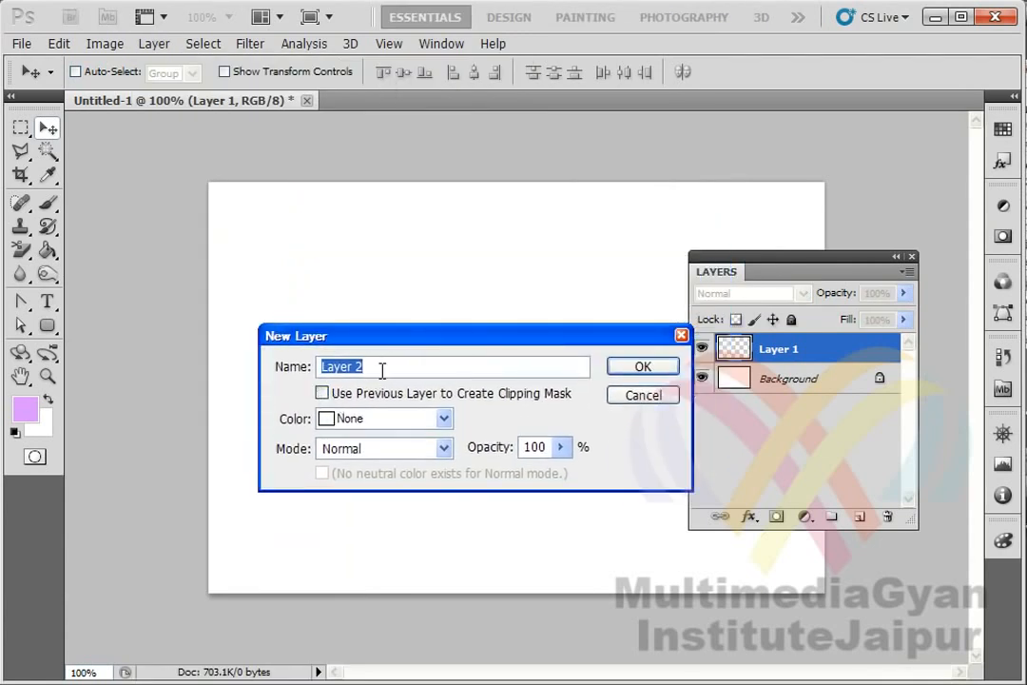
drag(376, 336, 361, 291)
click(607, 329)
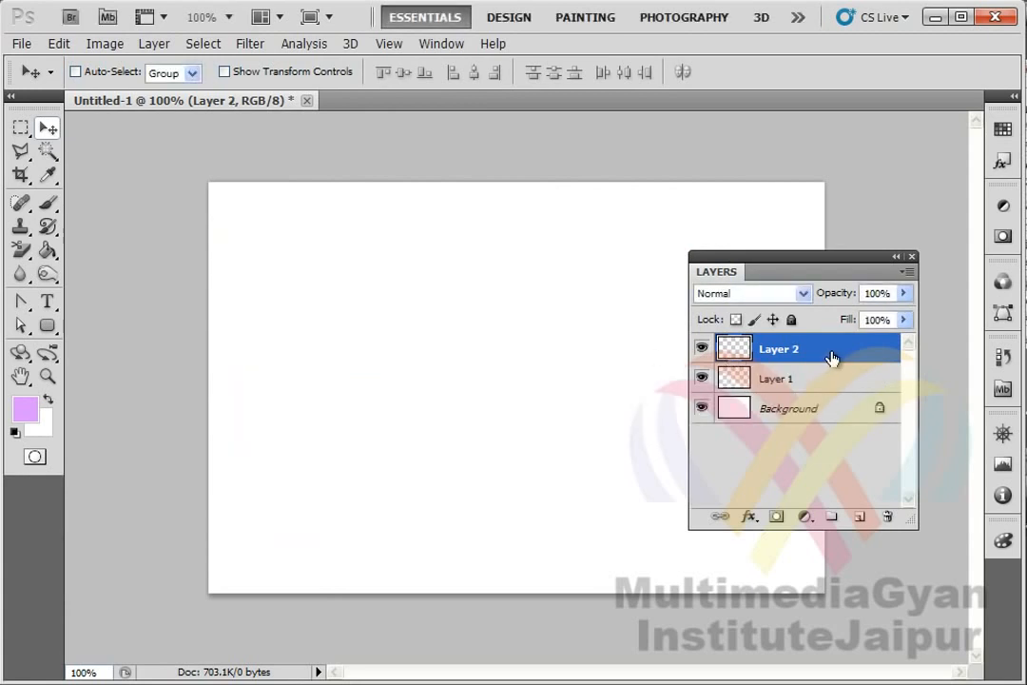
Step: Delete Layer 2 and confirm its removal
click(800, 378)
click(807, 354)
click(817, 379)
click(823, 353)
click(887, 518)
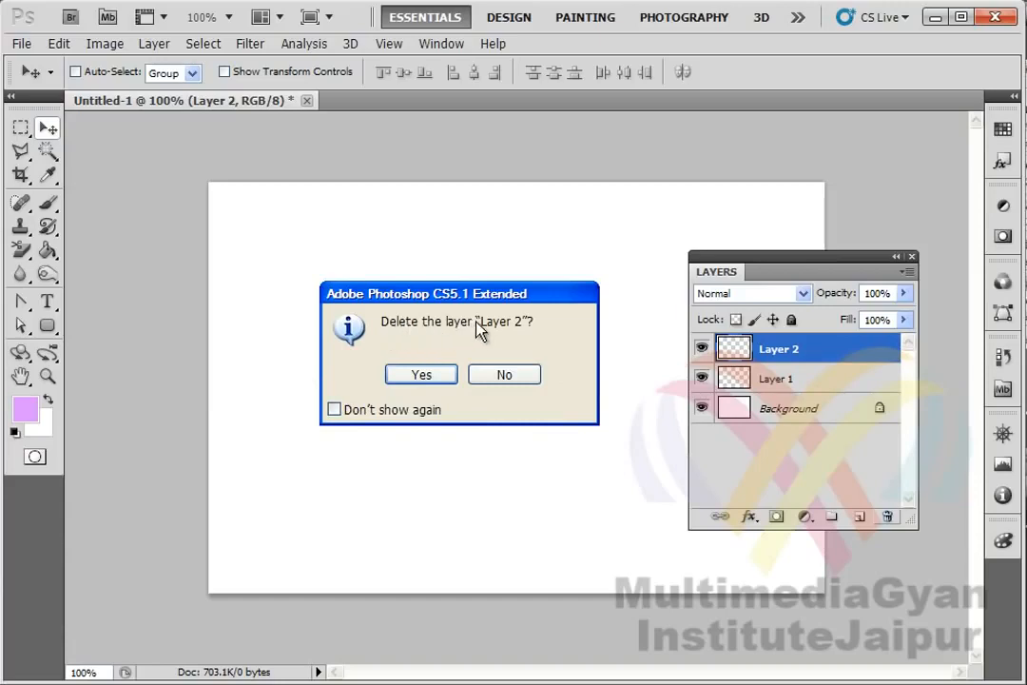
click(455, 375)
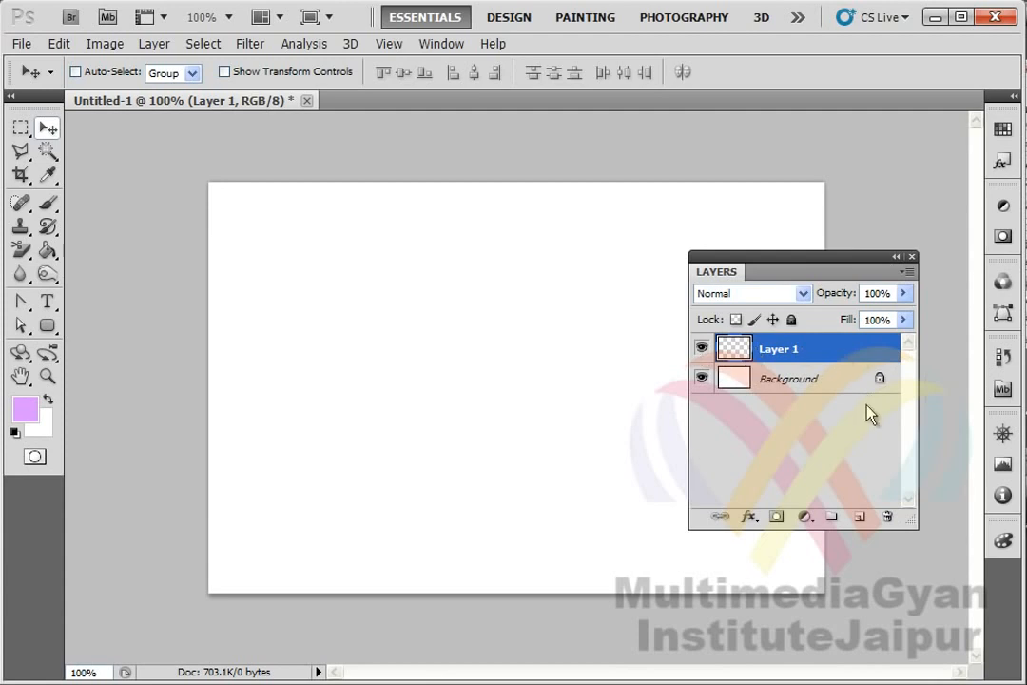
Step: Draw a square selection about 250 pixels wide on Layer 1 and fill it with the violet foreground colour using the Paint Bucket
click(818, 373)
click(818, 352)
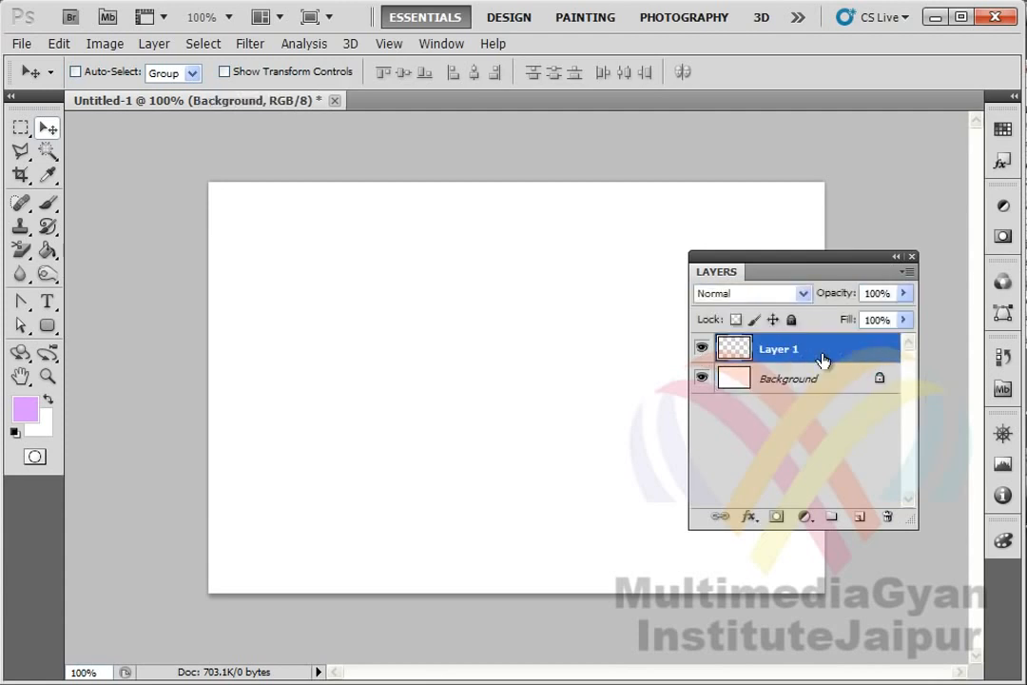
click(22, 130)
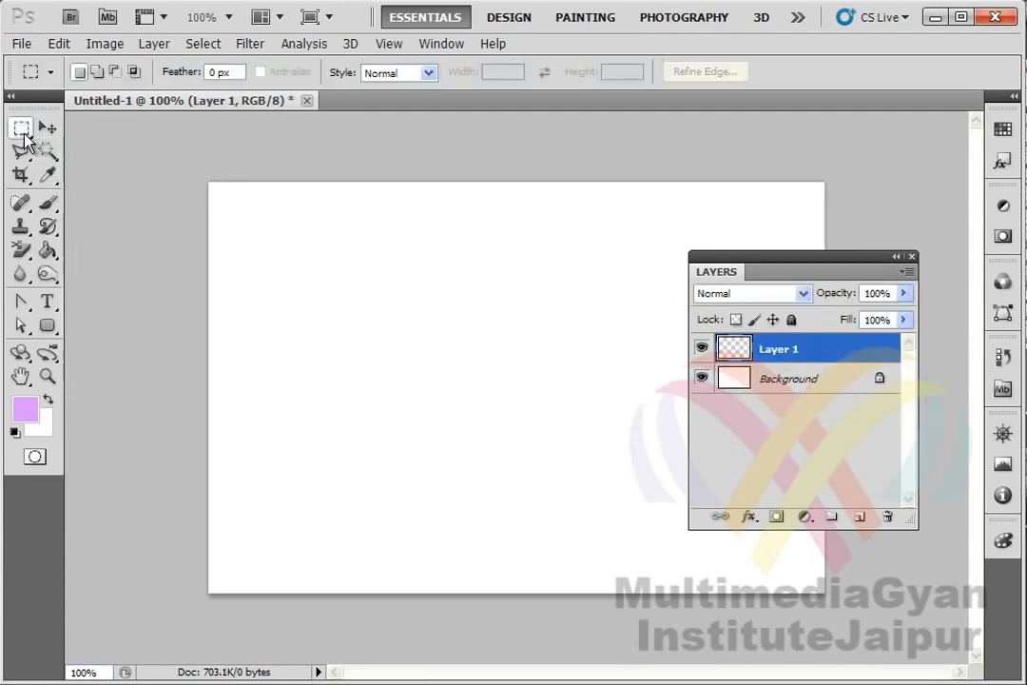
drag(289, 241, 444, 377)
drag(495, 403, 543, 495)
click(48, 250)
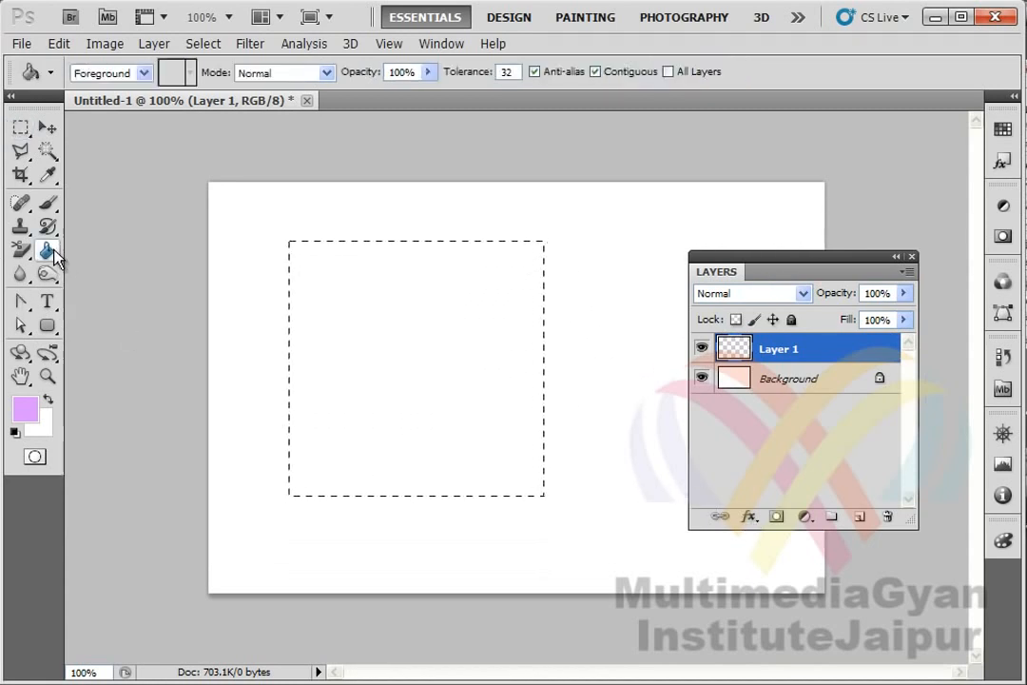
click(368, 331)
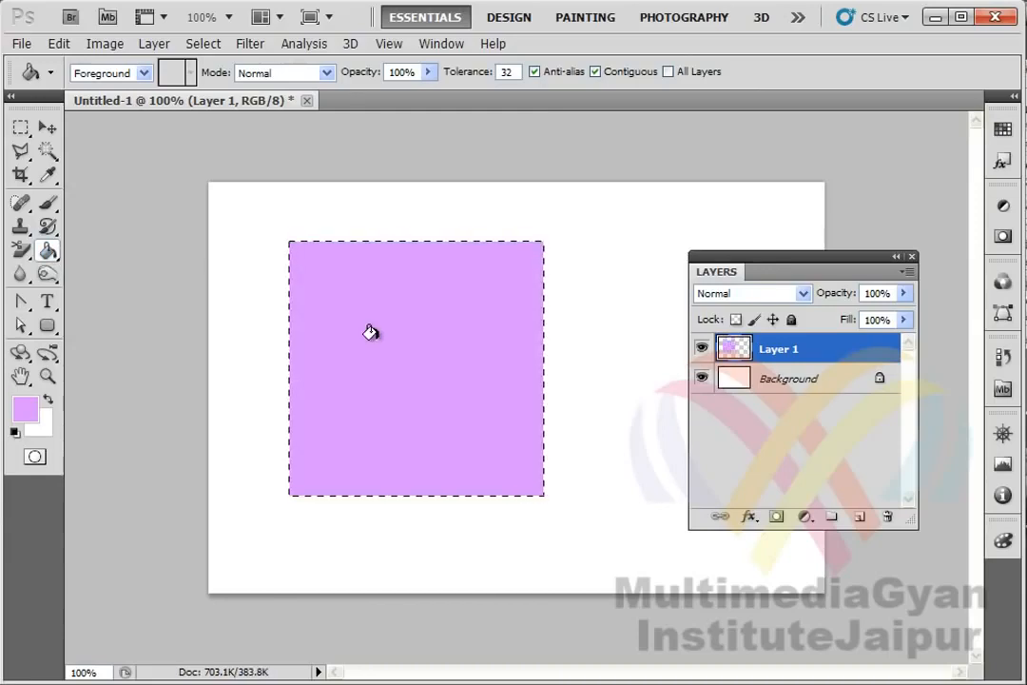
Step: Clear the selection and reposition the violet square on Layer 1 slightly right of and below the canvas centre with the Move tool
click(45, 132)
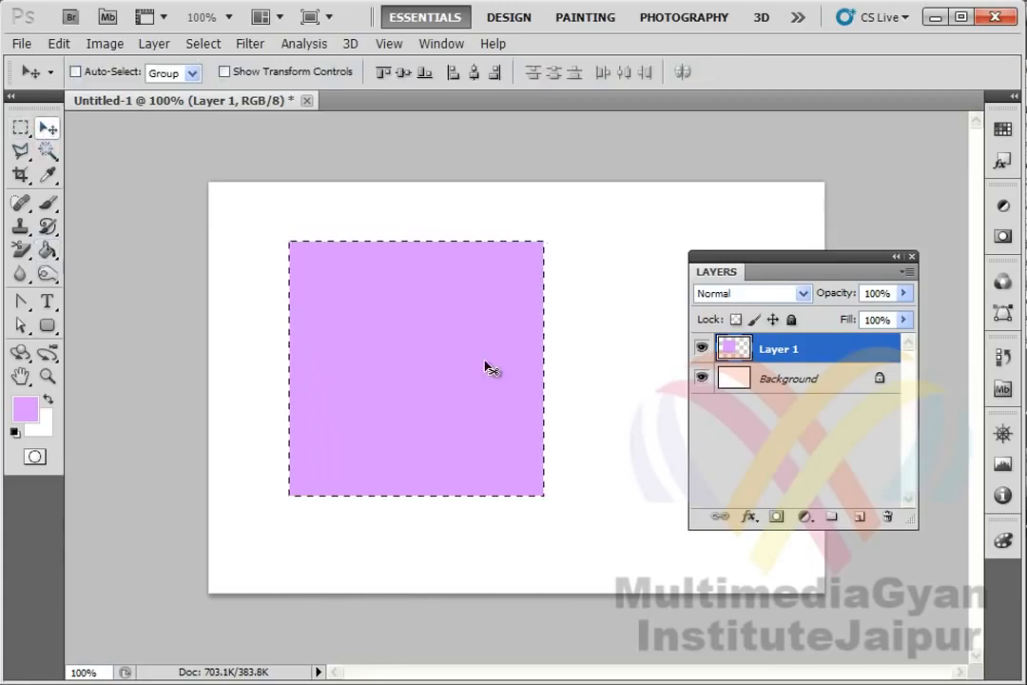
key(ctrl+d)
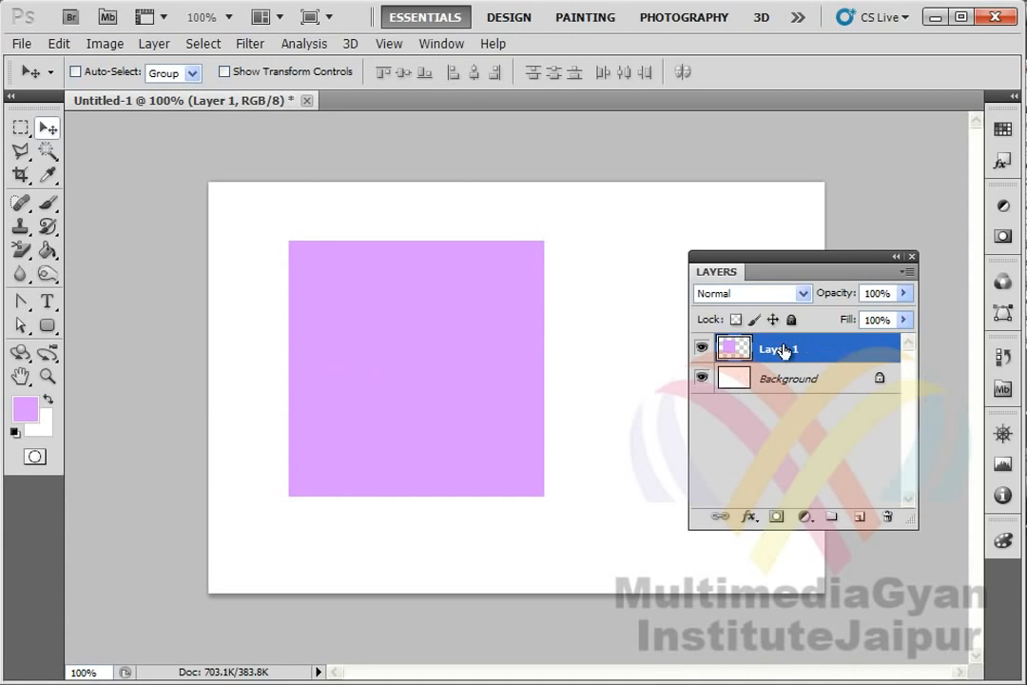
drag(407, 356, 438, 424)
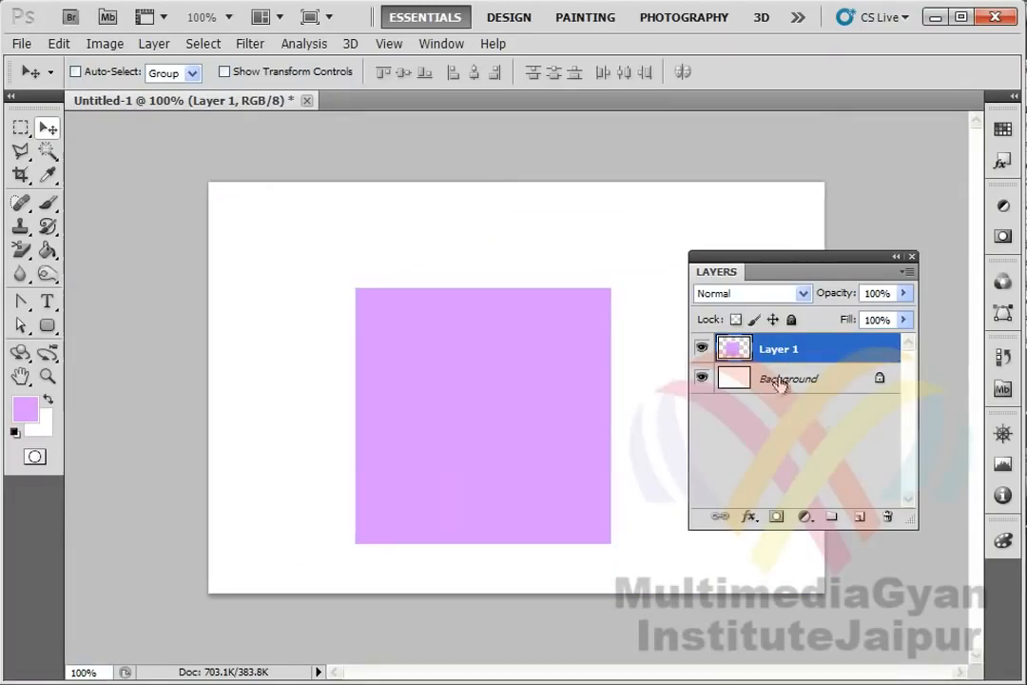
click(779, 380)
click(793, 360)
drag(528, 407, 512, 371)
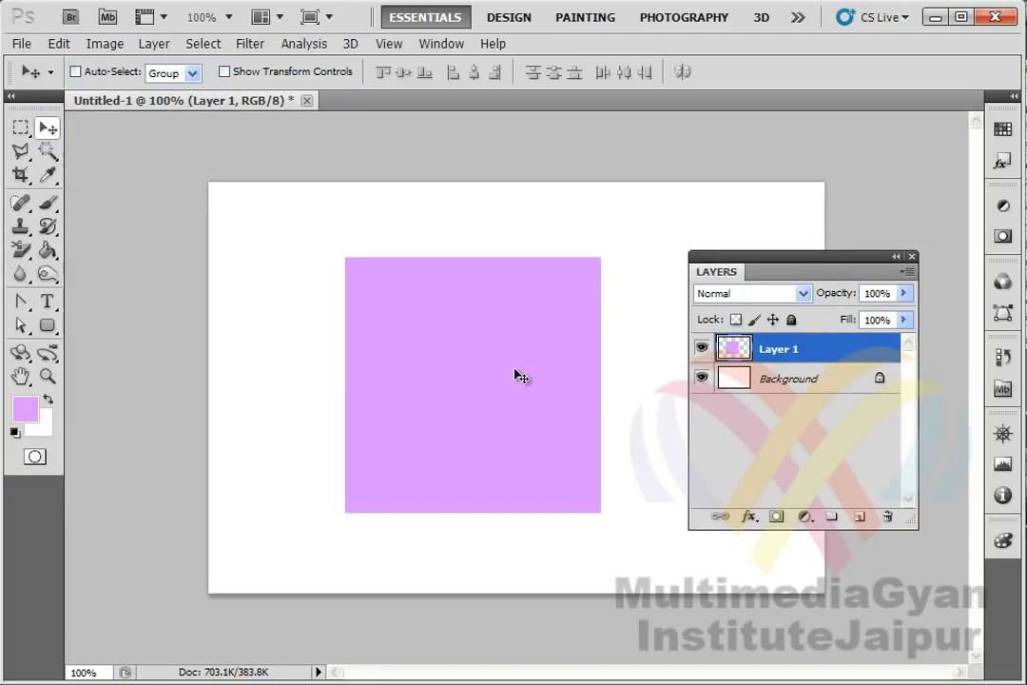
drag(442, 350, 484, 311)
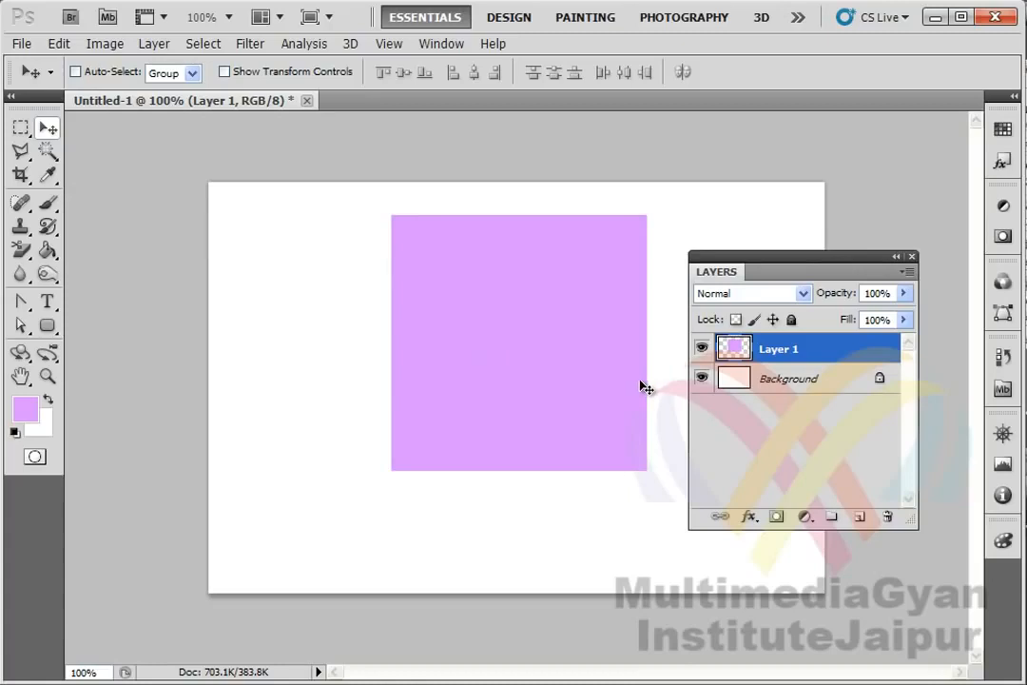
drag(569, 342, 551, 392)
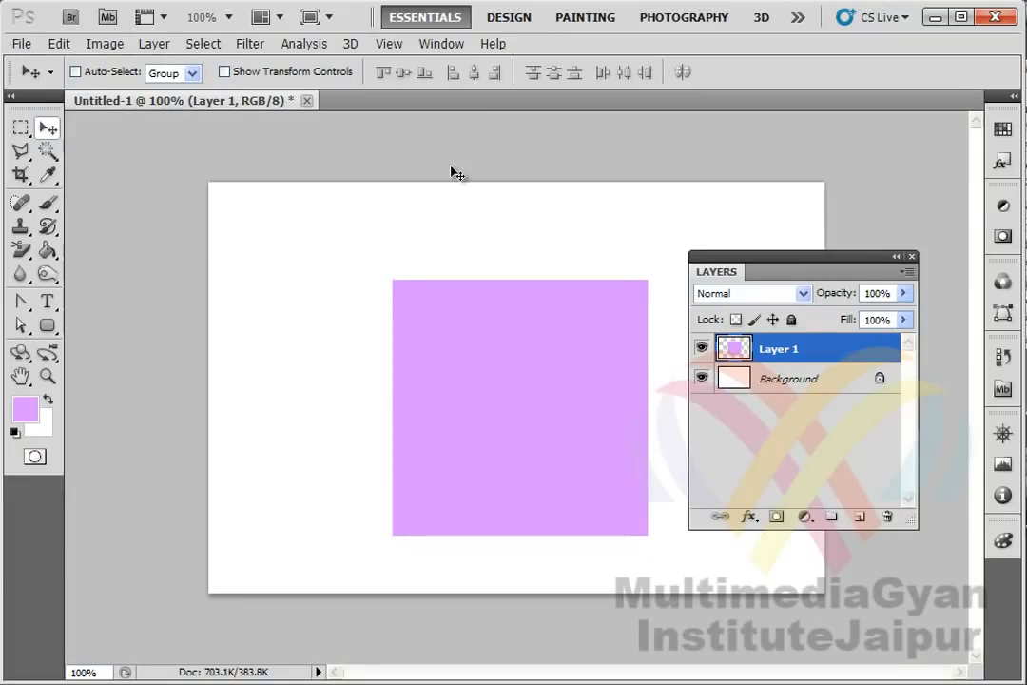
Step: Show the rulers, switching their units to pixels and back to inches
click(381, 44)
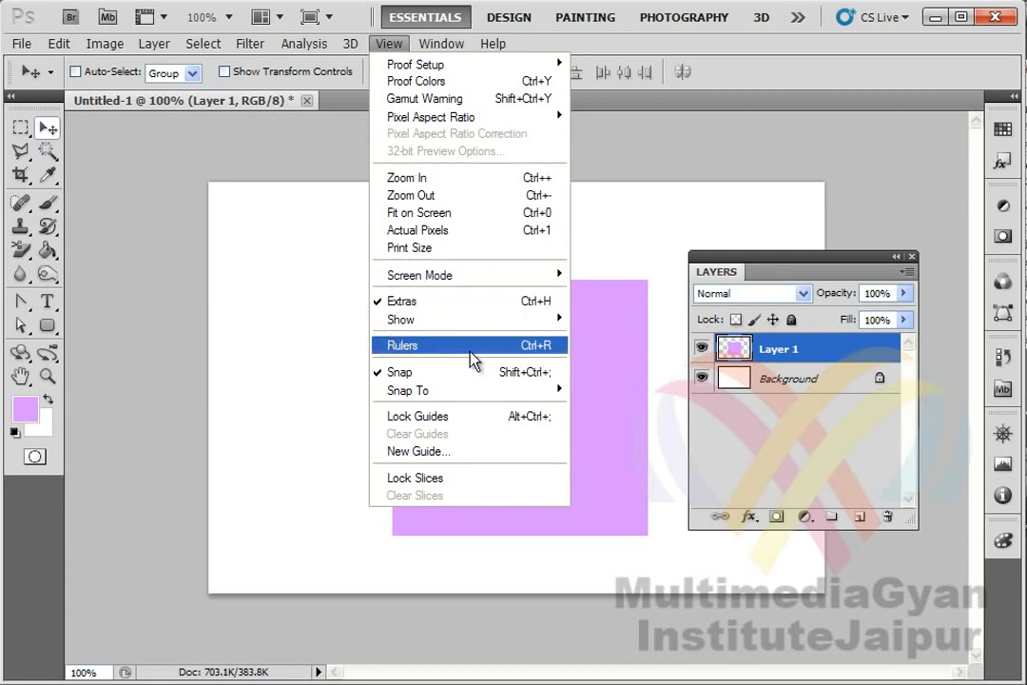
click(557, 348)
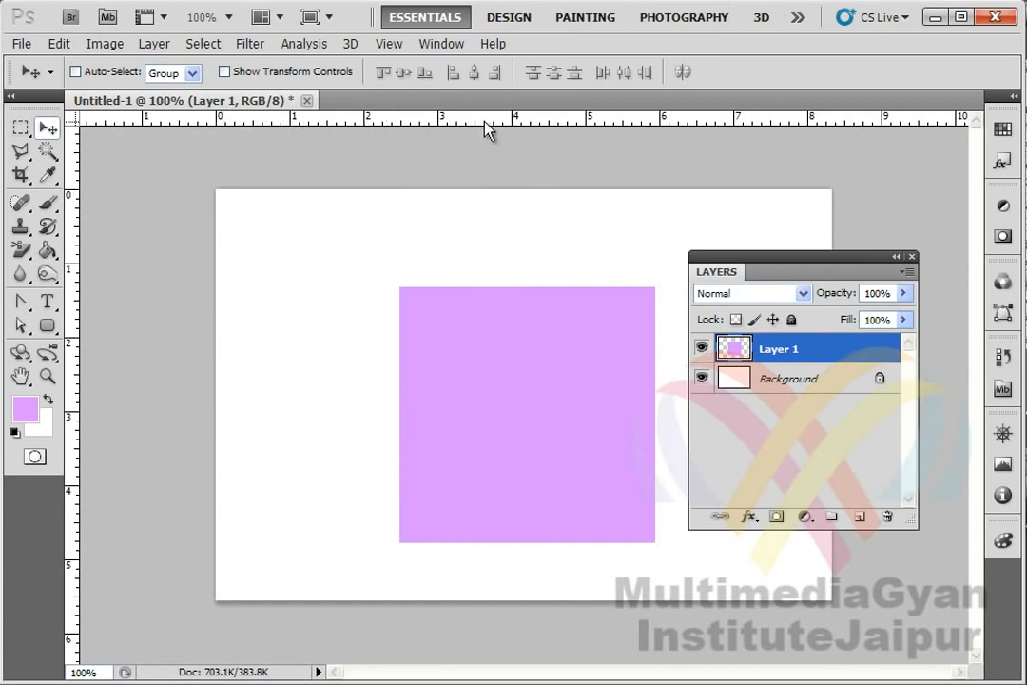
right_click(410, 128)
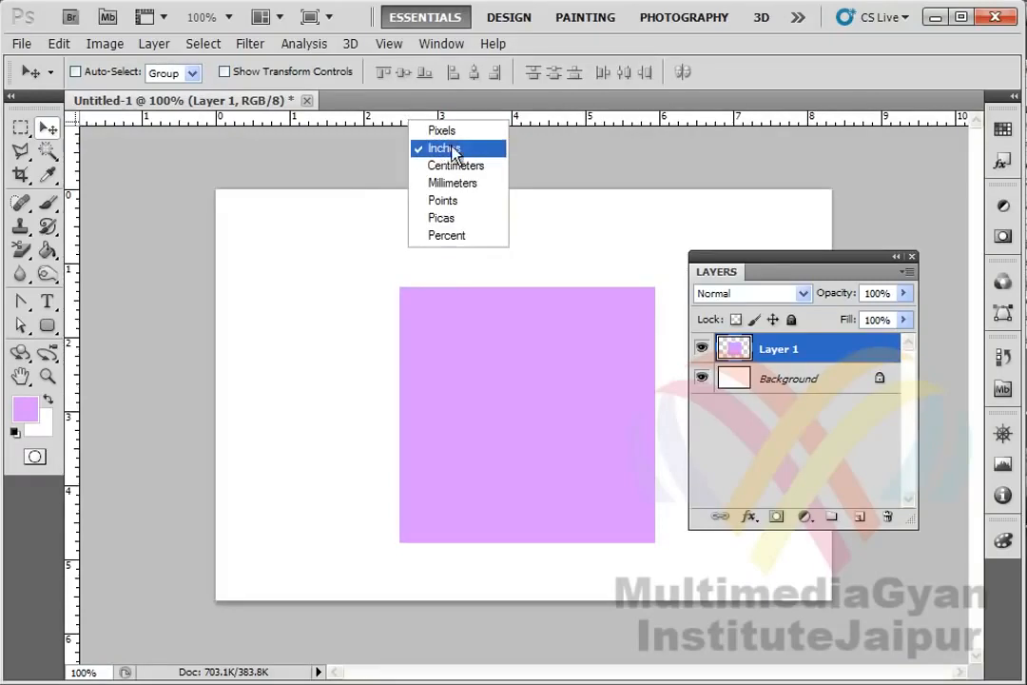
click(455, 132)
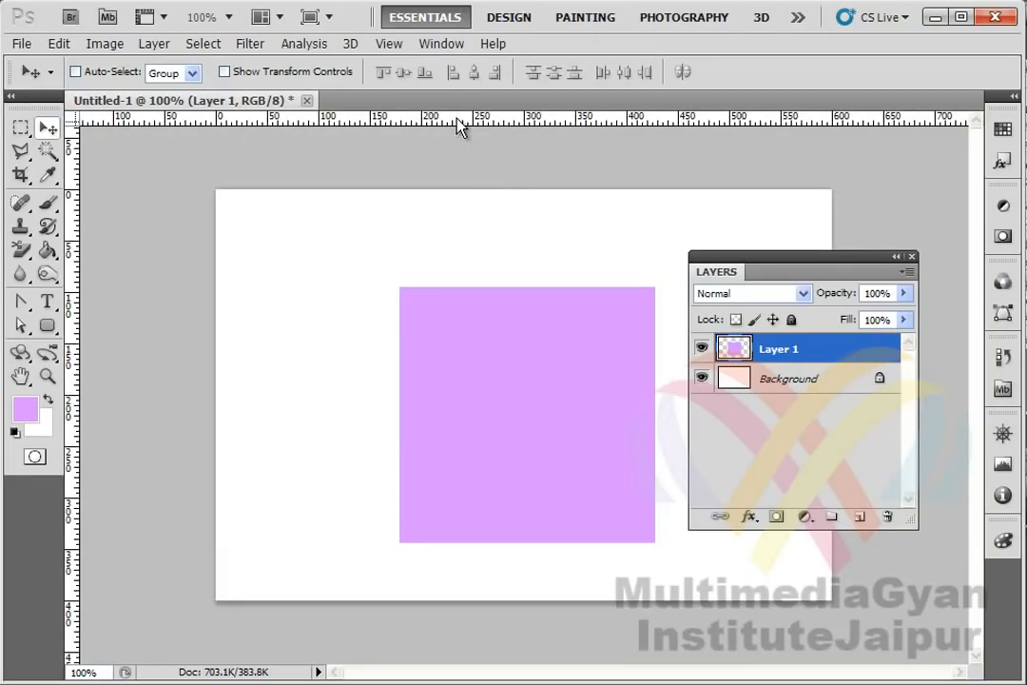
right_click(459, 125)
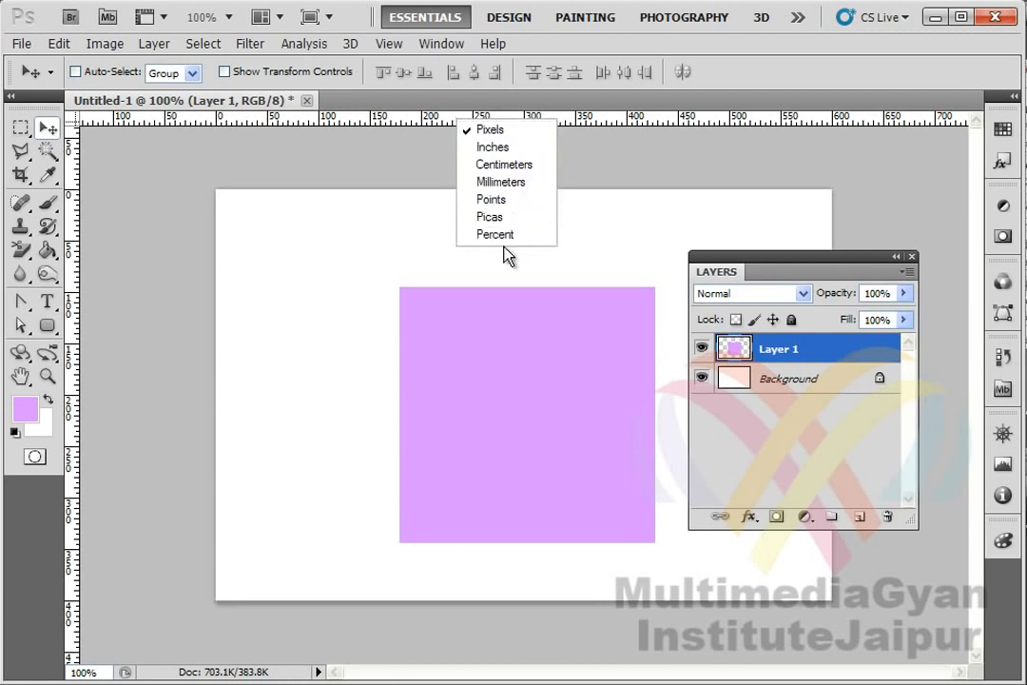
click(507, 149)
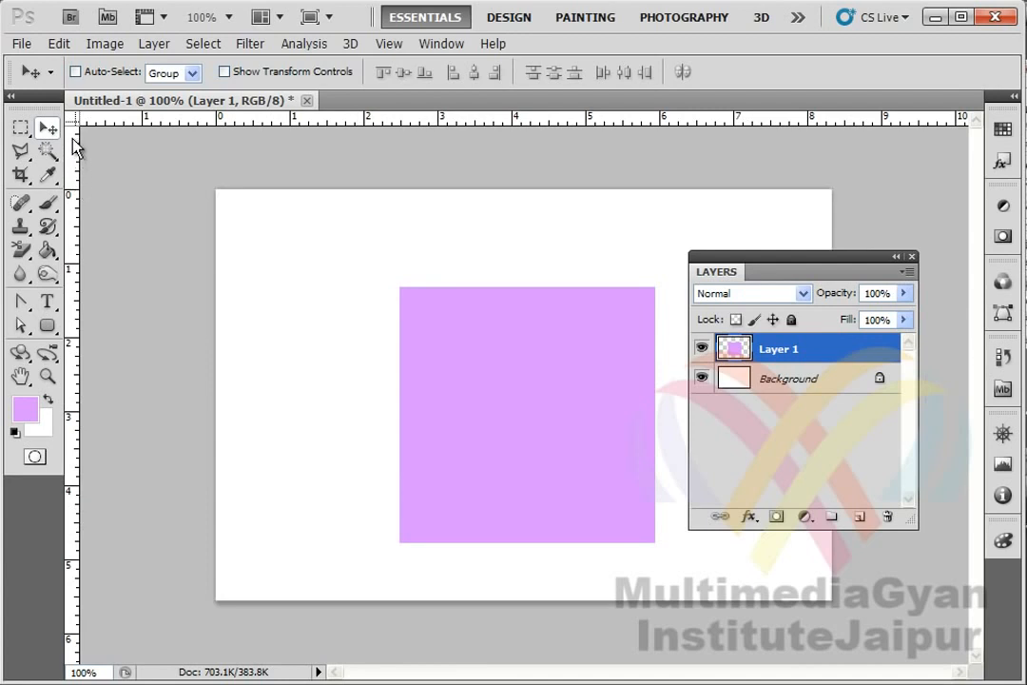
Step: Place a vertical guide at 2 inches and snap the violet square's left edge to it
drag(74, 217, 364, 206)
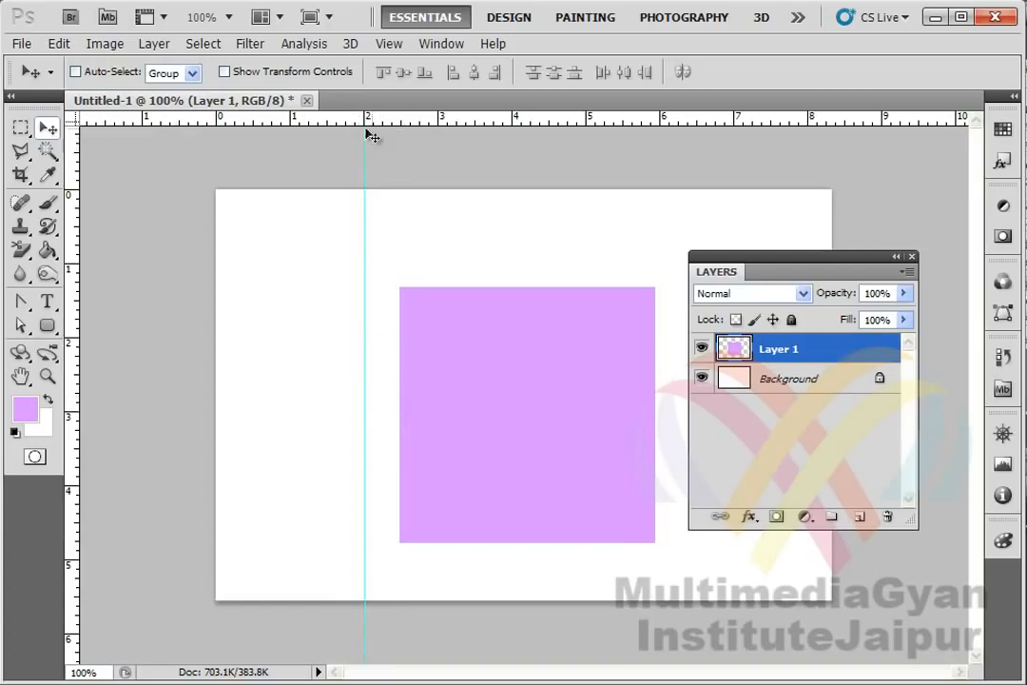
drag(364, 144, 366, 144)
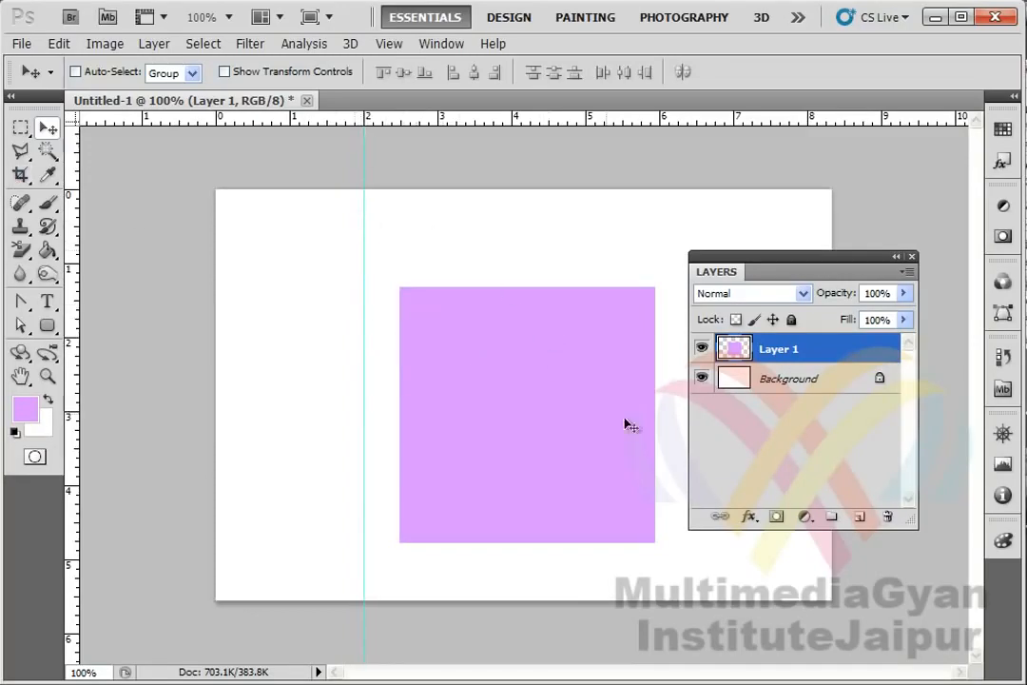
drag(608, 339, 587, 290)
Step: Check which elements are enabled in the Snap To options, leaving the settings as they are
click(388, 44)
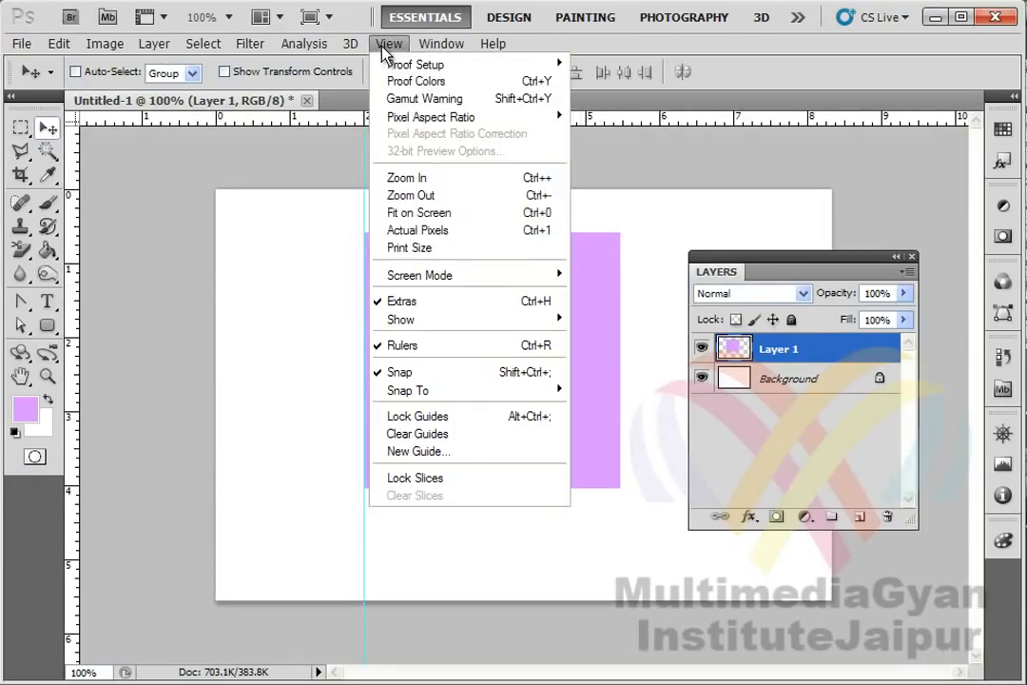
mouse_move(407, 393)
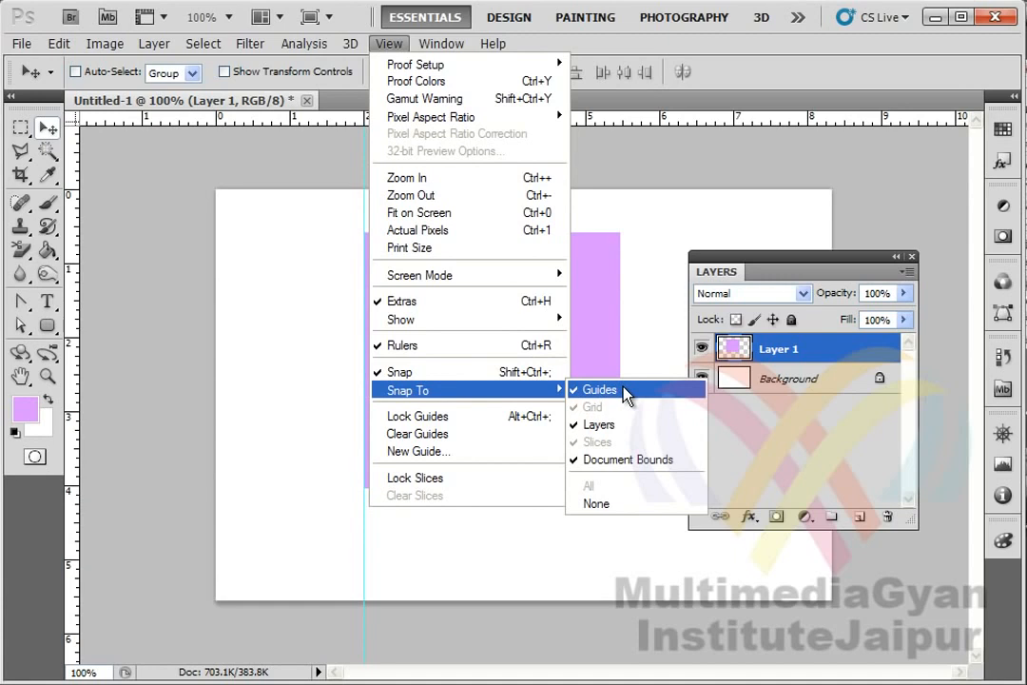
click(656, 333)
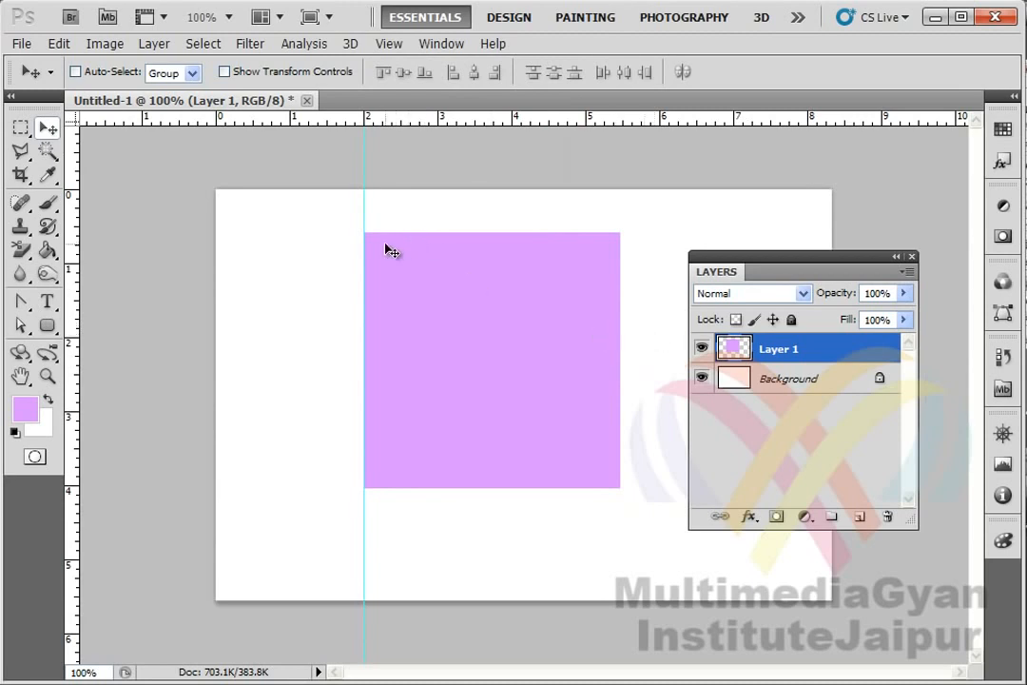
Step: Add a horizontal guide at 1 inch and snap the violet square's top edge to it, keeping its left edge on the vertical guide
drag(491, 265, 493, 251)
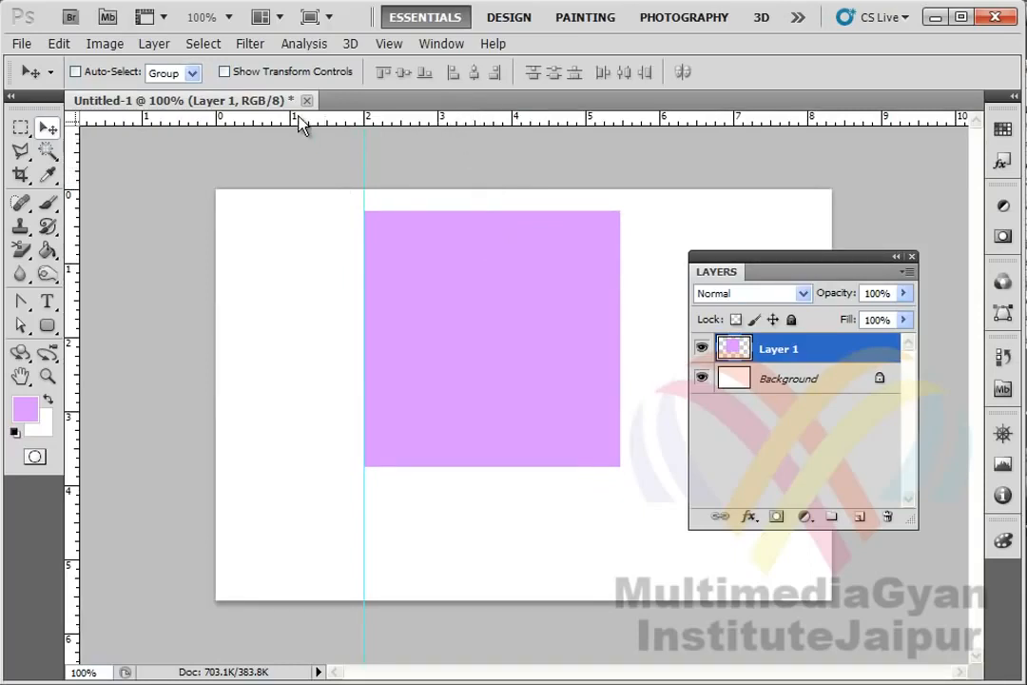
drag(433, 119, 312, 263)
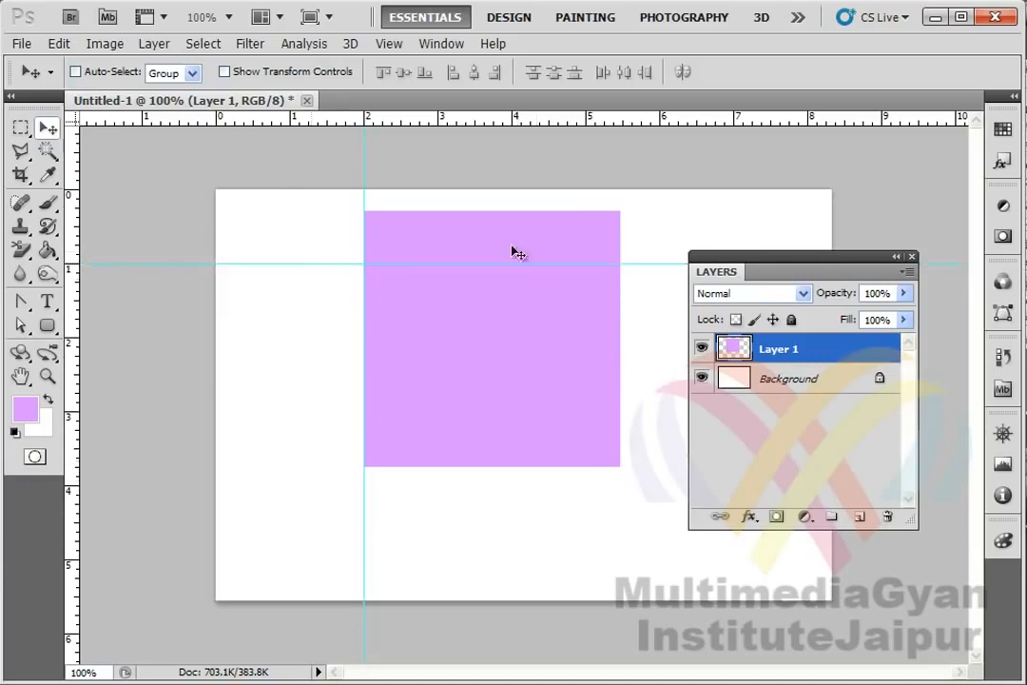
drag(486, 238, 486, 289)
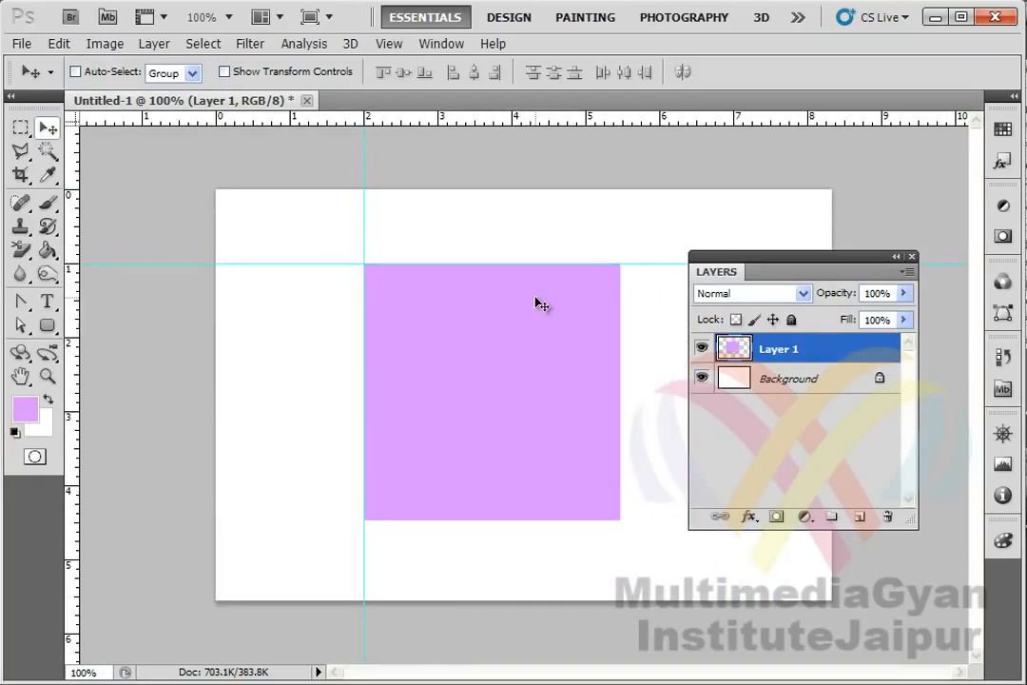